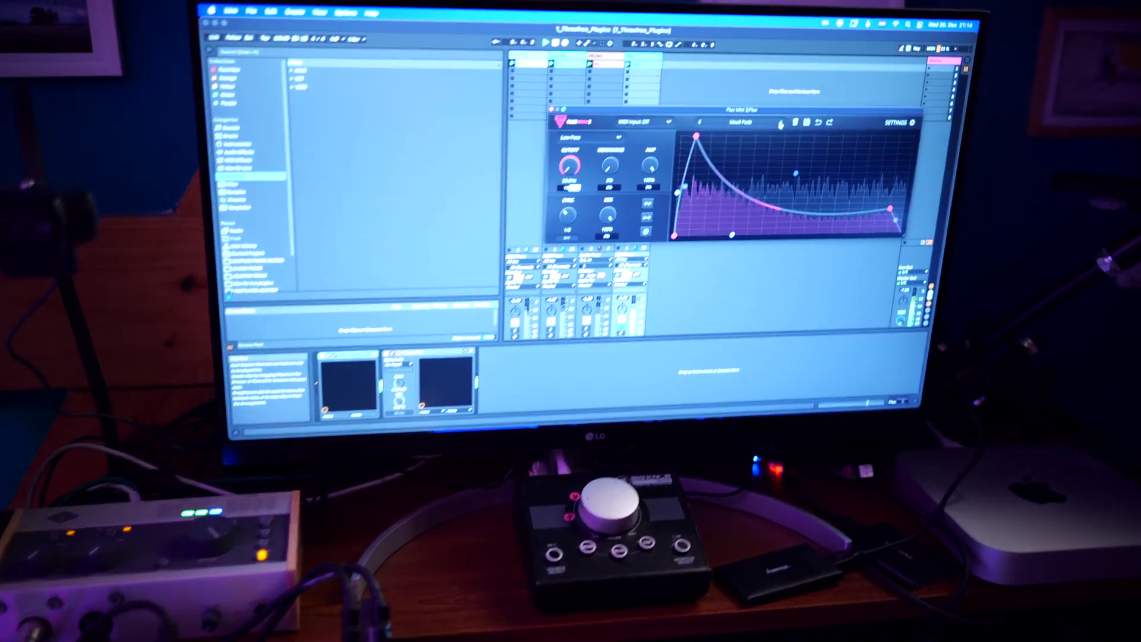
Load the Pancake Rise filter preset, then view Noctua's step-sequencer page and its FX page
click(780, 124)
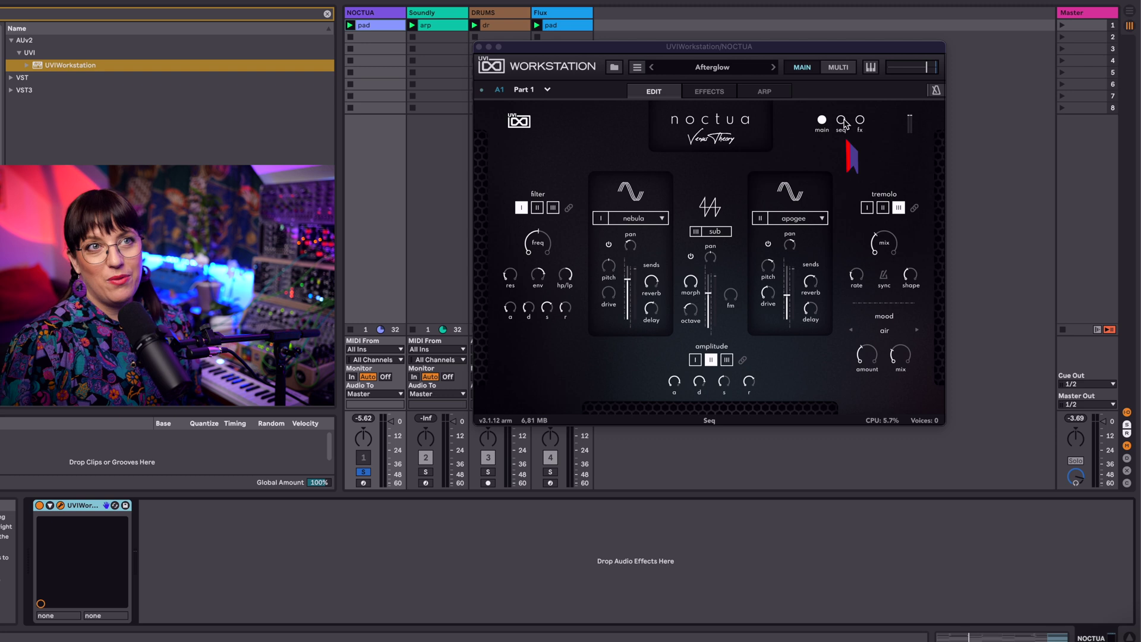
click(841, 120)
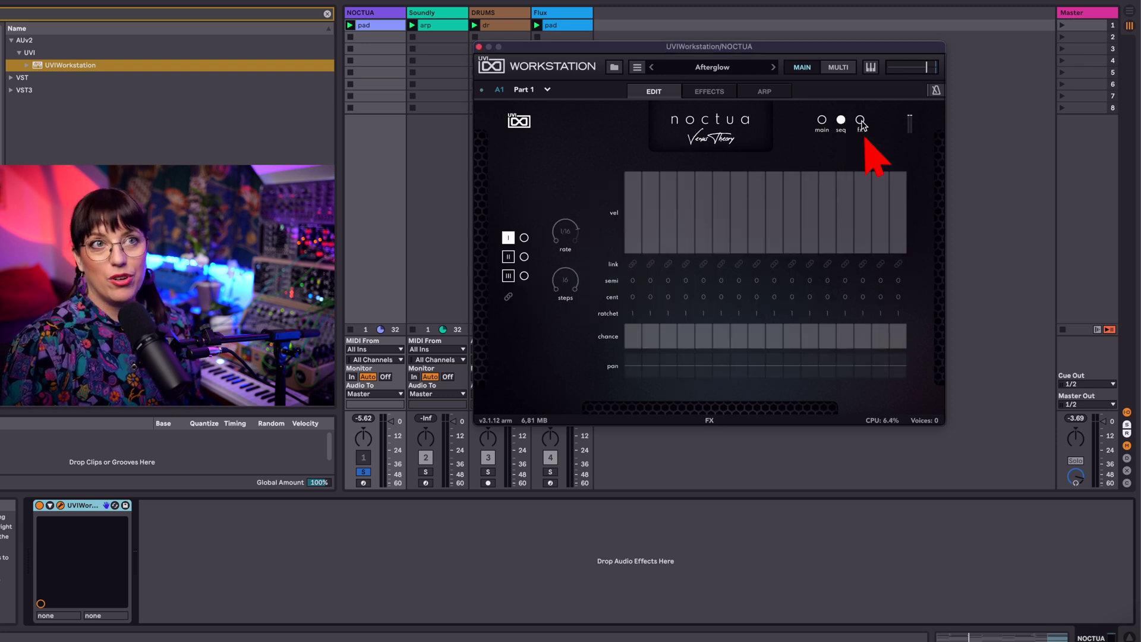
click(860, 121)
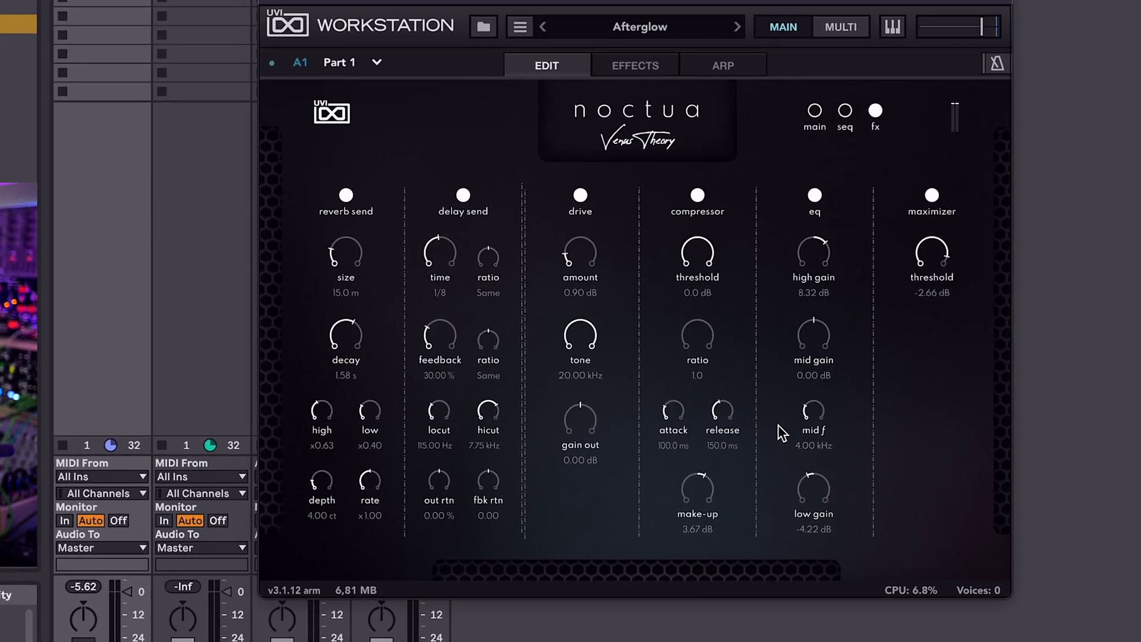
Return to Noctua's main page, browse the nebula and apogee sources unchanged, and open the mood list
click(819, 113)
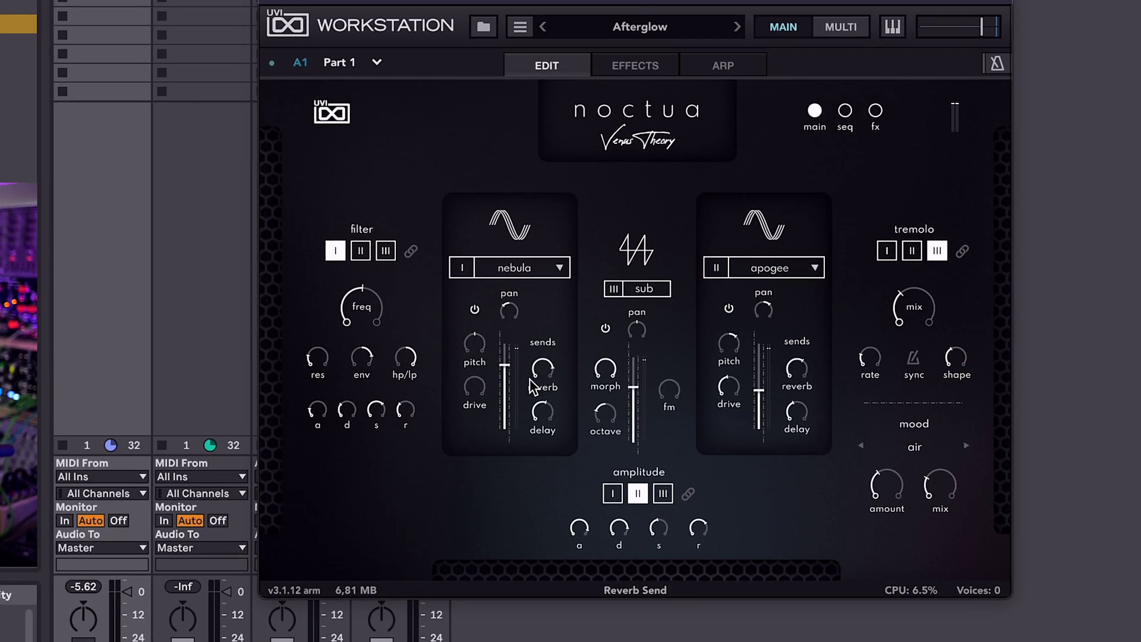
click(547, 269)
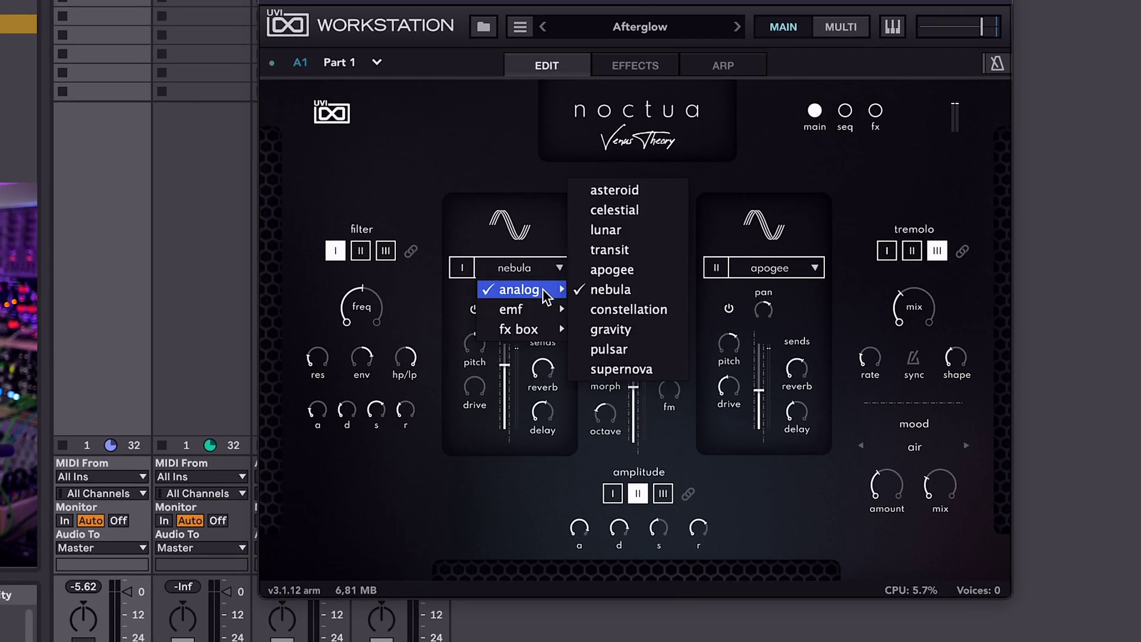
mouse_move(520, 309)
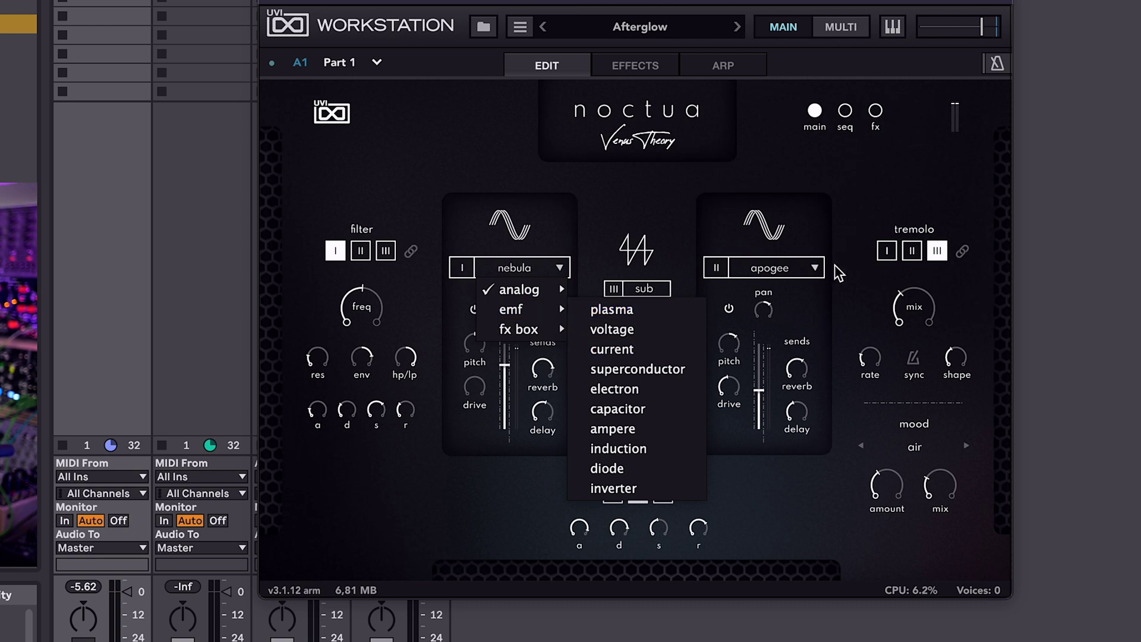
click(814, 269)
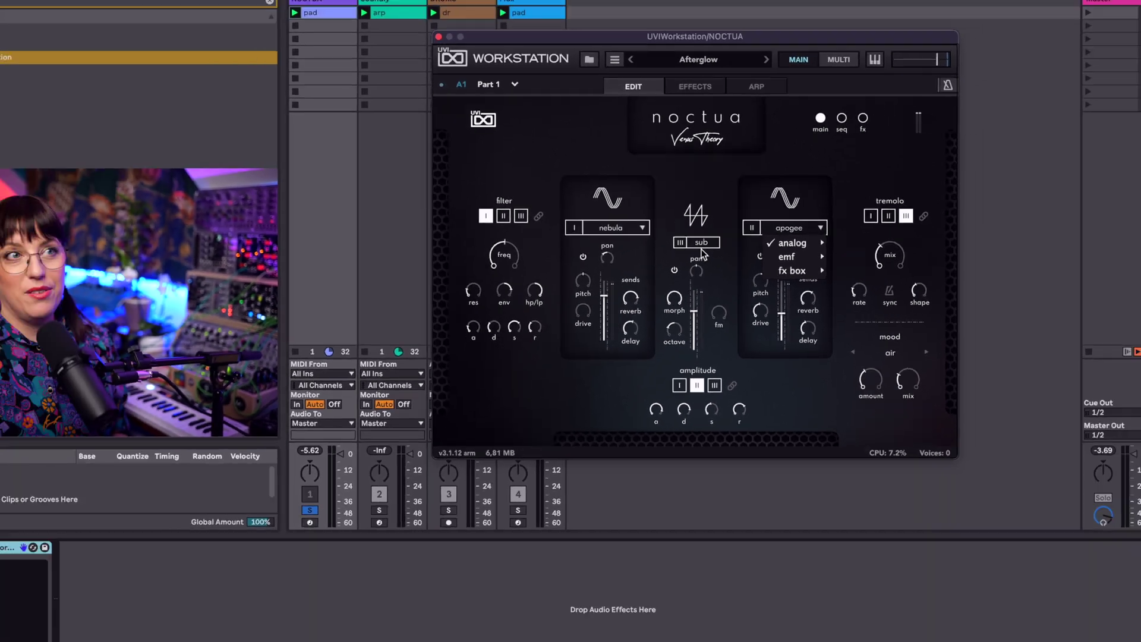
click(338, 231)
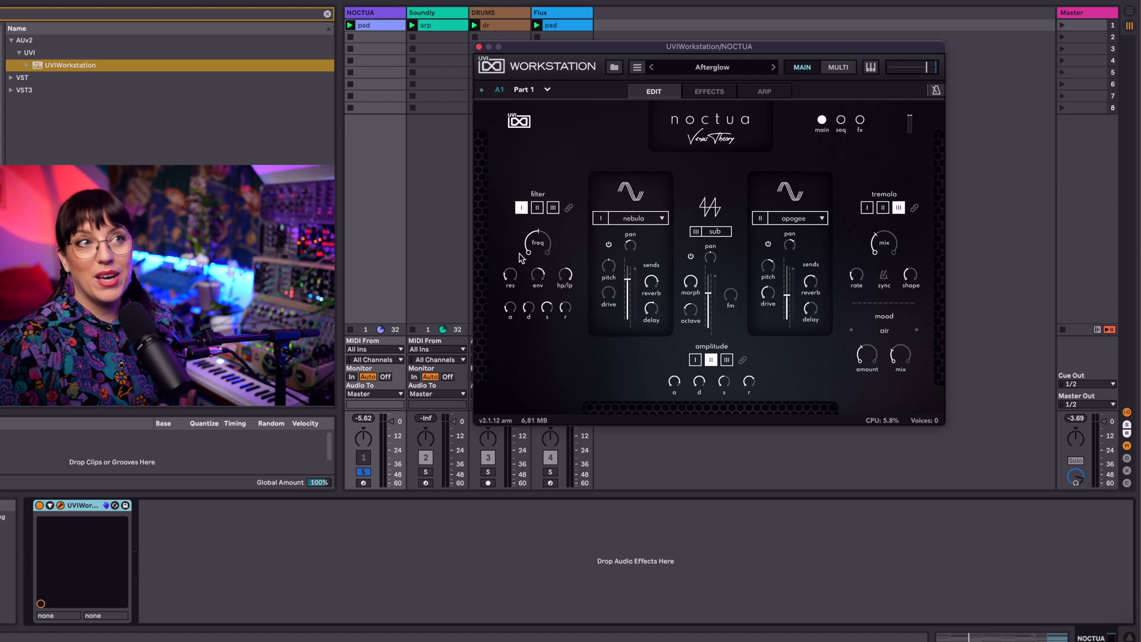
mouse_move(342, 315)
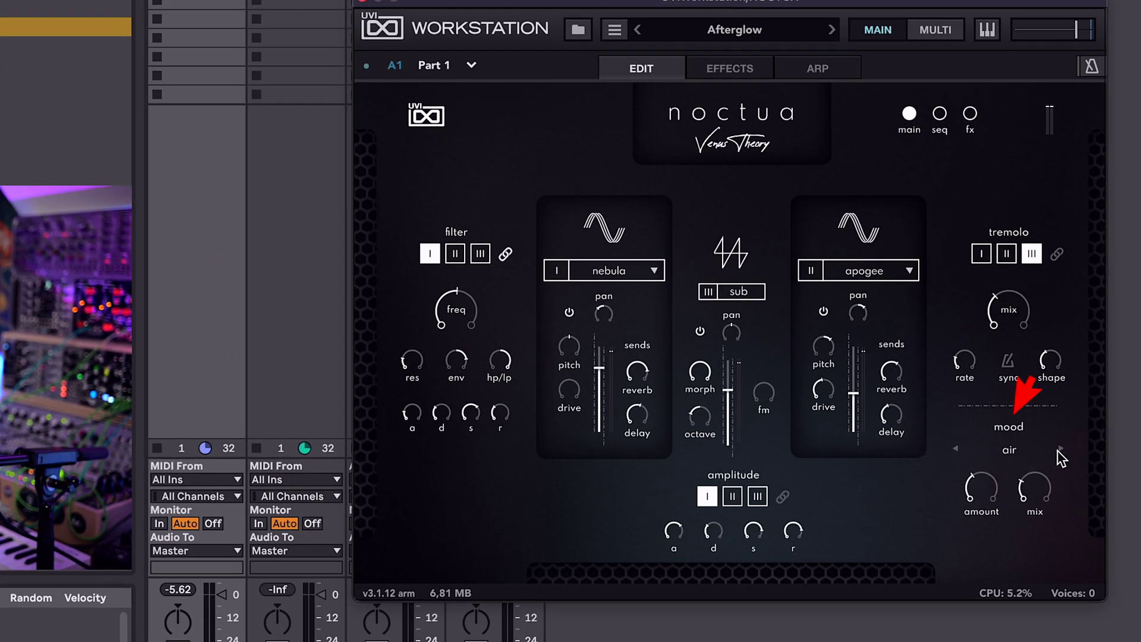
click(1011, 450)
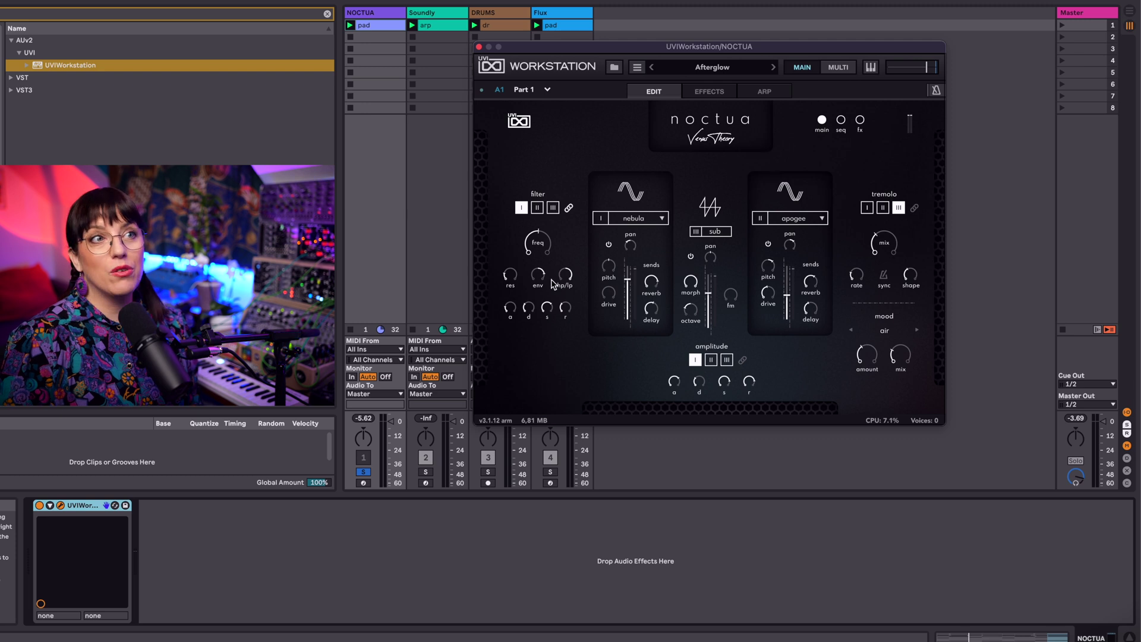
right_click(567, 279)
click(635, 231)
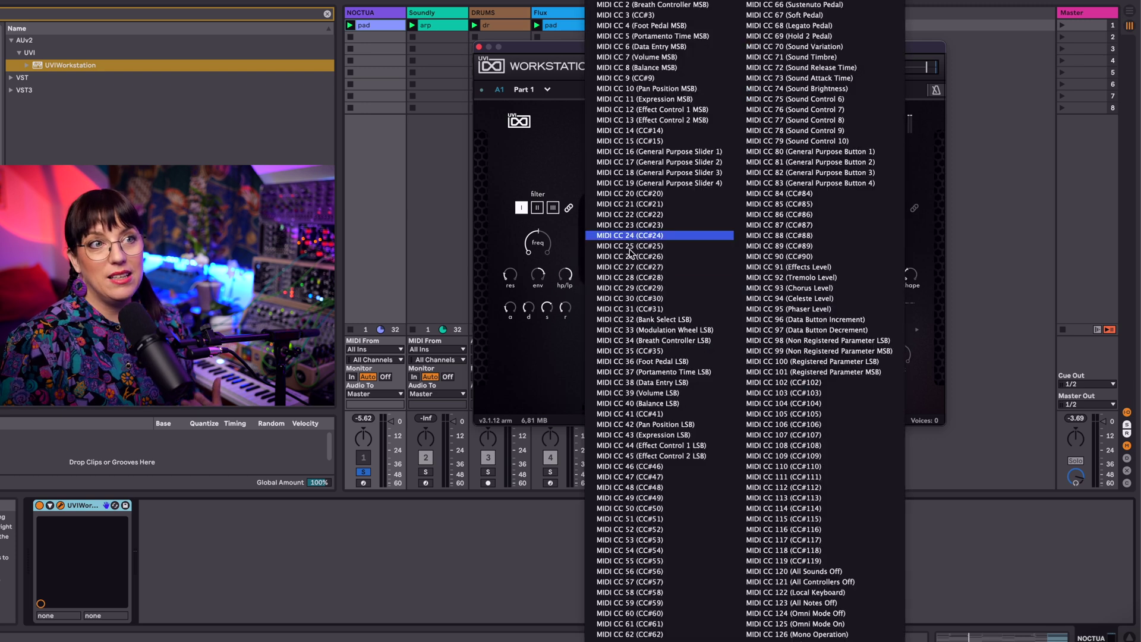
click(597, 331)
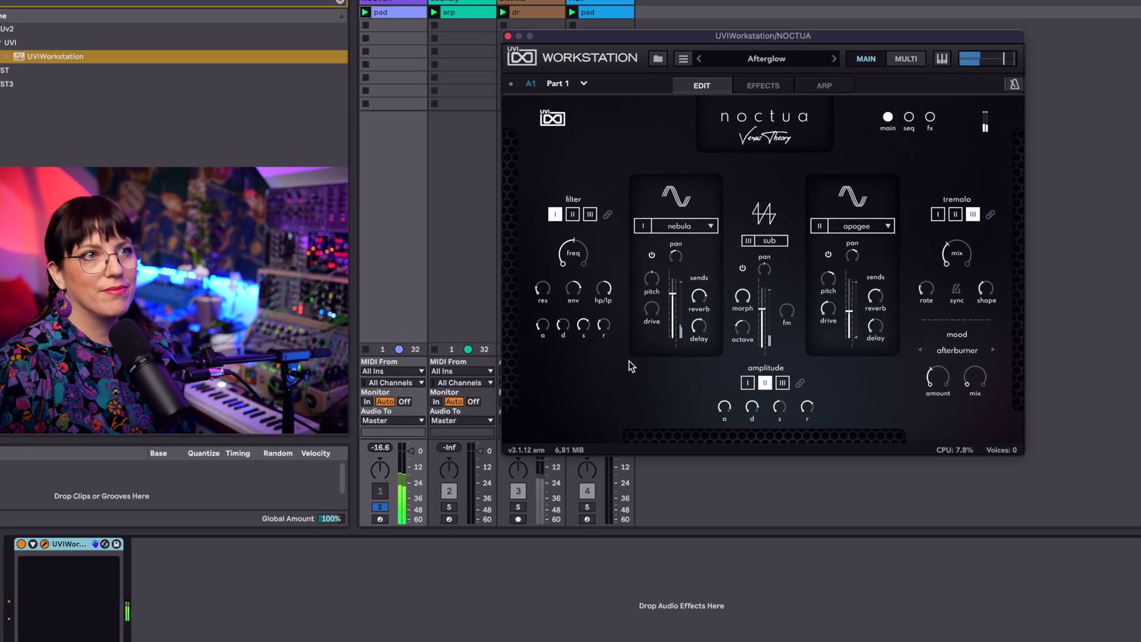
Raise Noctua's filter cutoff to 6.70 kHz, then bring it back to about 1.36 kHz
mouse_move(546, 248)
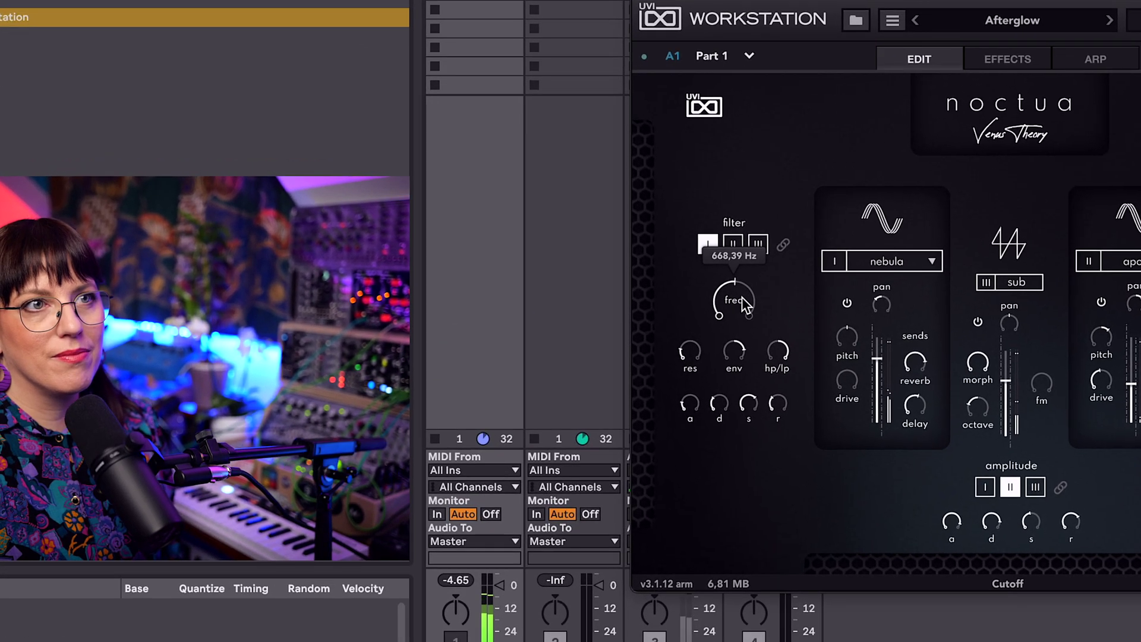
mouse_move(743, 303)
mouse_down()
mouse_move(756, 220)
mouse_move(734, 378)
mouse_move(743, 422)
mouse_move(751, 344)
mouse_move(740, 300)
mouse_up()
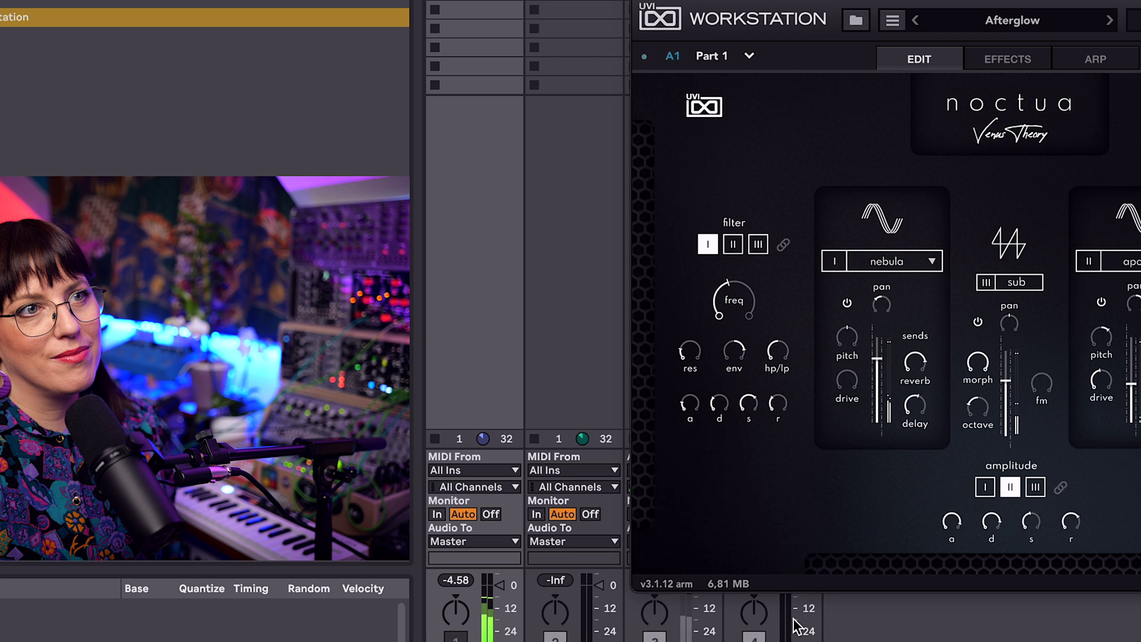
drag(734, 304, 743, 274)
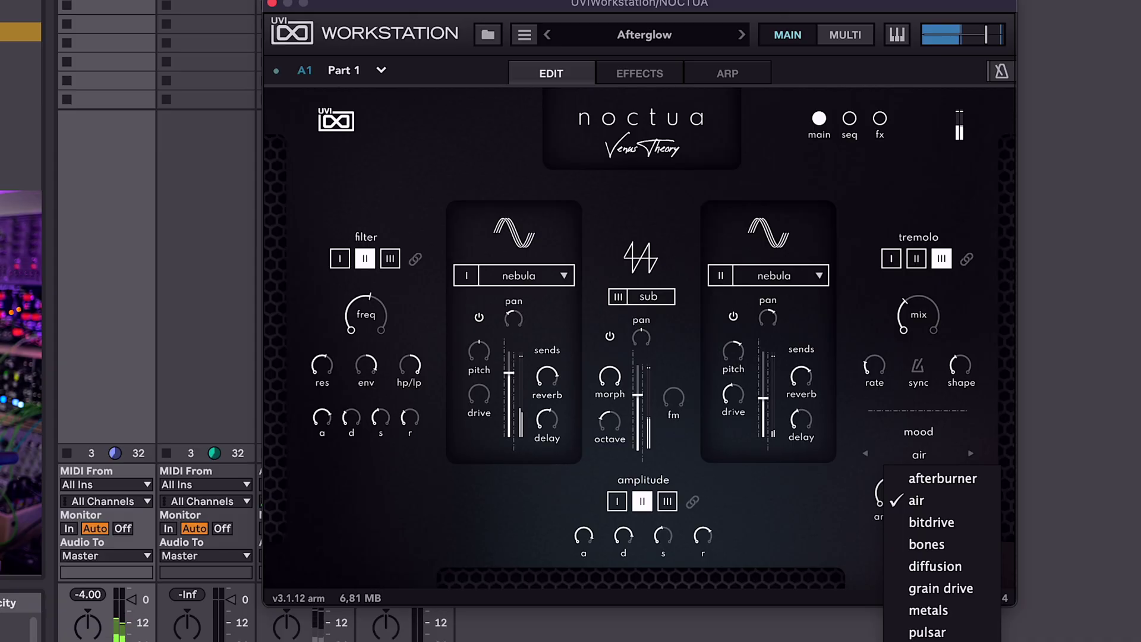
Choose the pulsar mood, swap layer II to gravity, and set sub -13.63 dB, gravity -12.15 dB
click(936, 627)
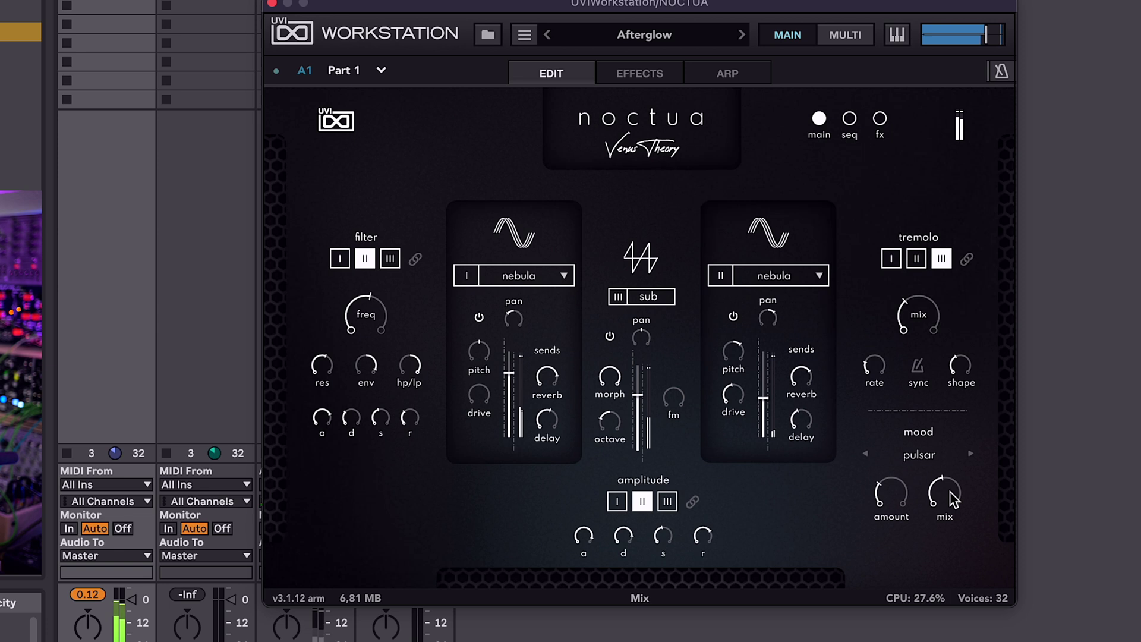
click(773, 275)
mouse_move(767, 295)
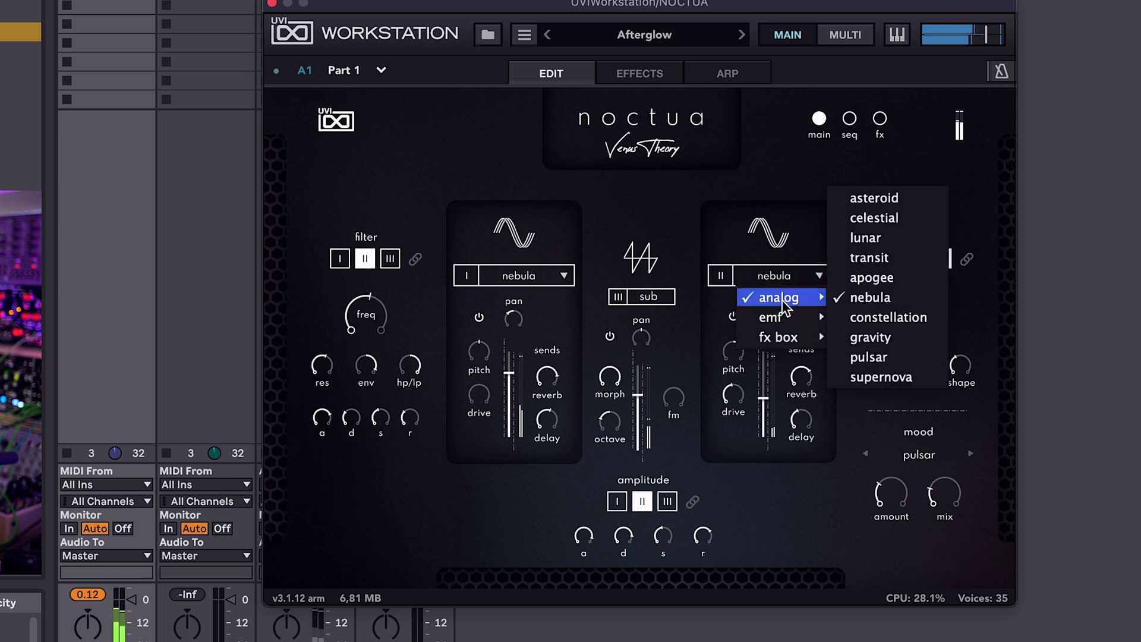
click(879, 333)
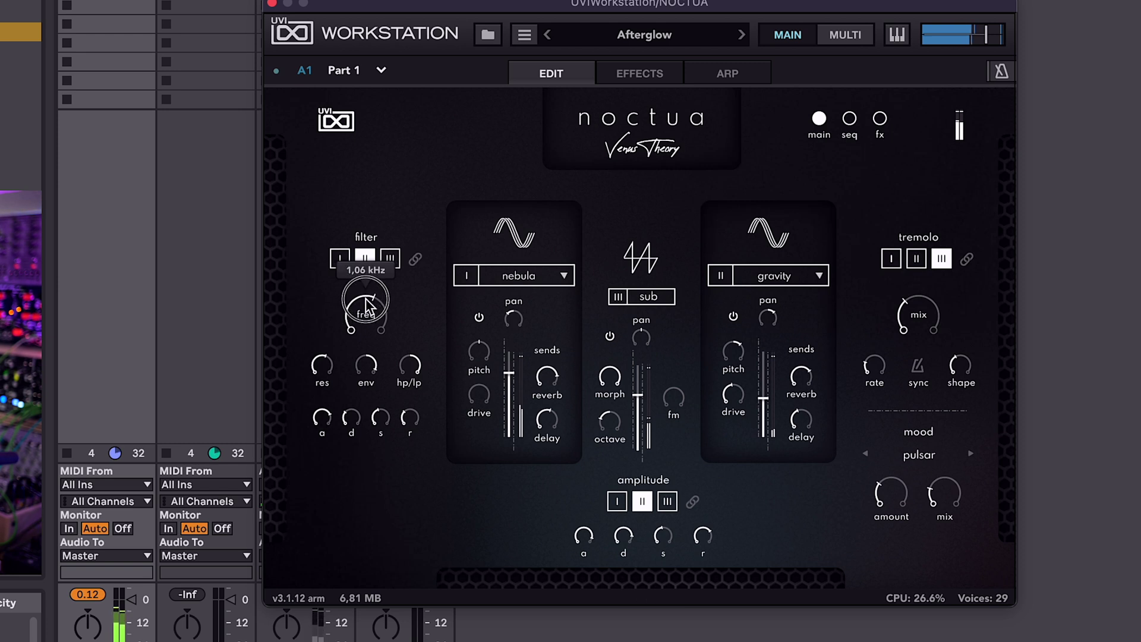
drag(424, 377, 398, 560)
click(391, 260)
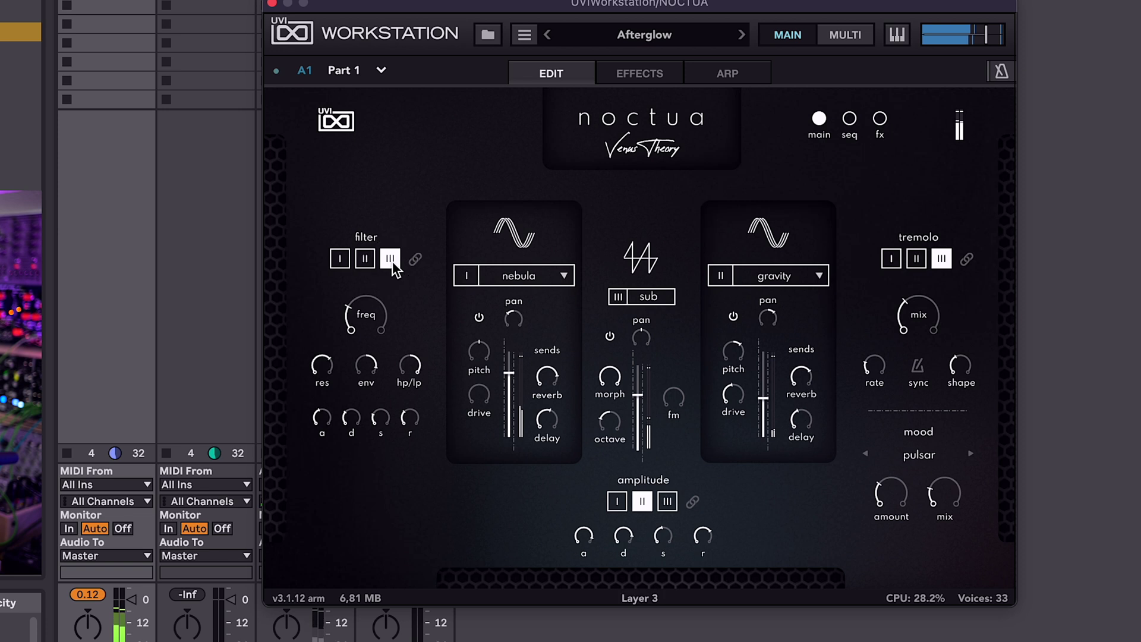
drag(639, 406, 650, 409)
drag(764, 398, 773, 397)
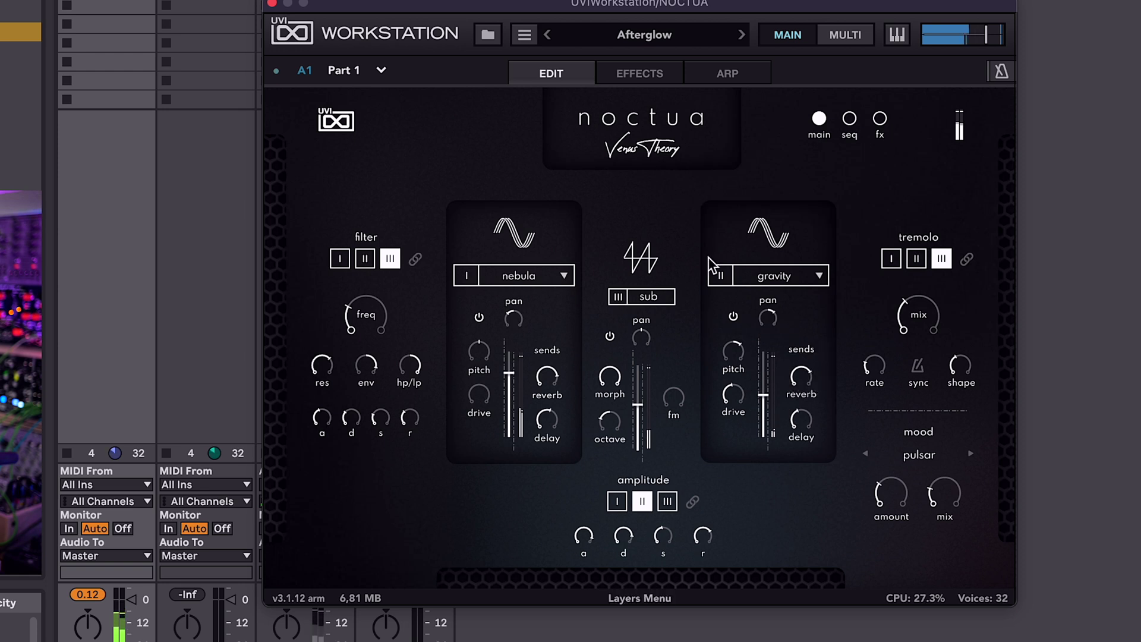
Swap the second layer from gravity to ampere and the first layer to abyssal
click(773, 275)
mouse_move(773, 385)
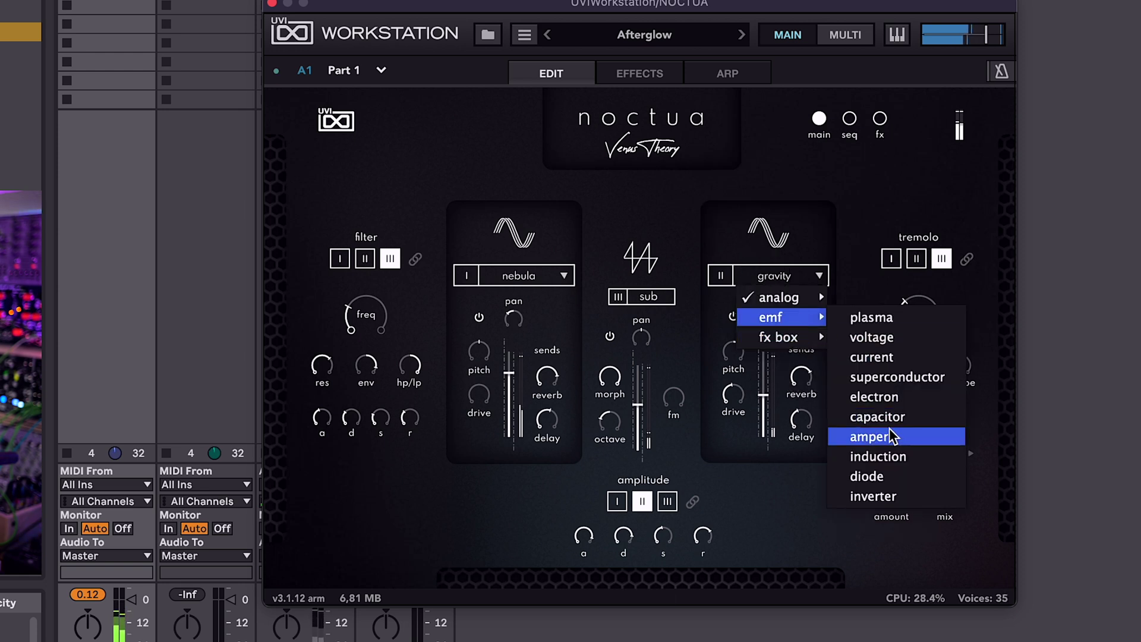
click(886, 436)
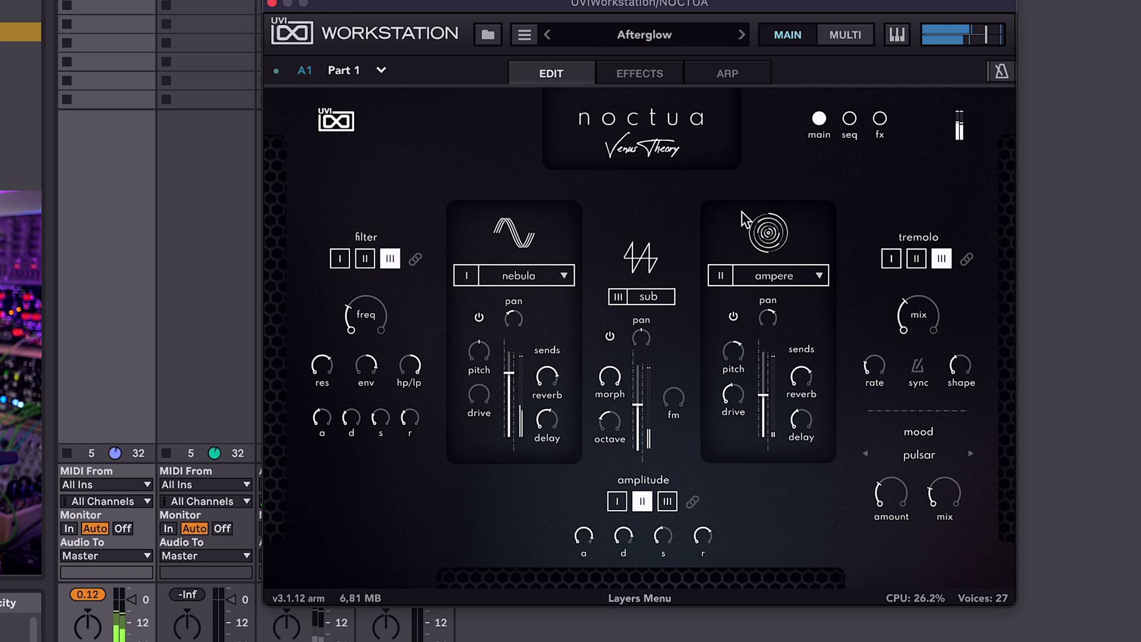
click(539, 277)
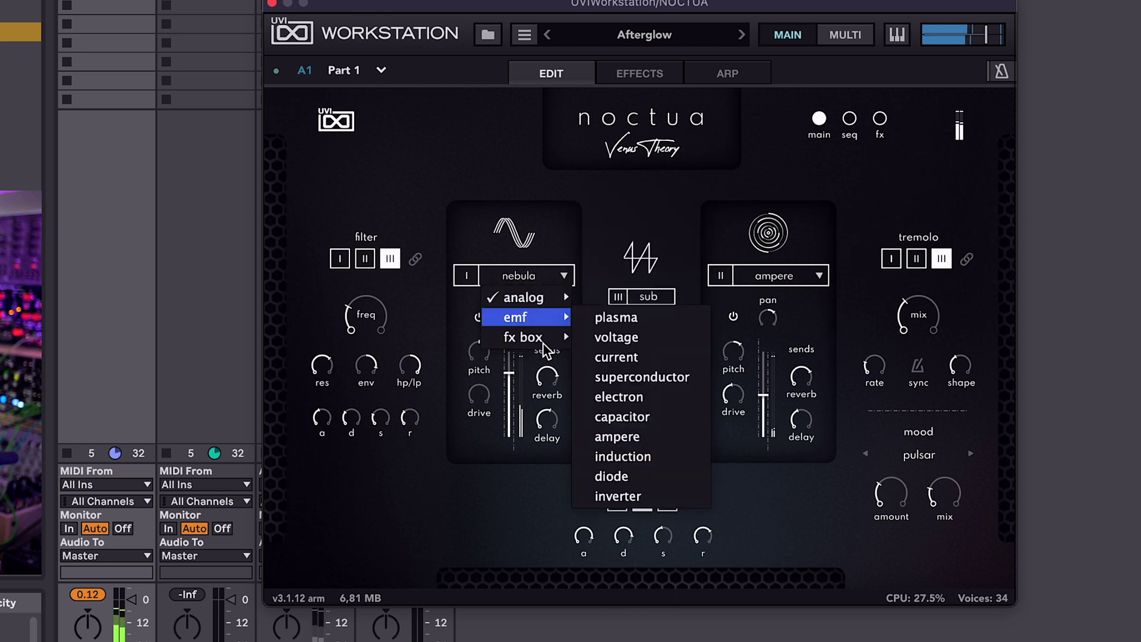
mouse_move(553, 337)
click(616, 377)
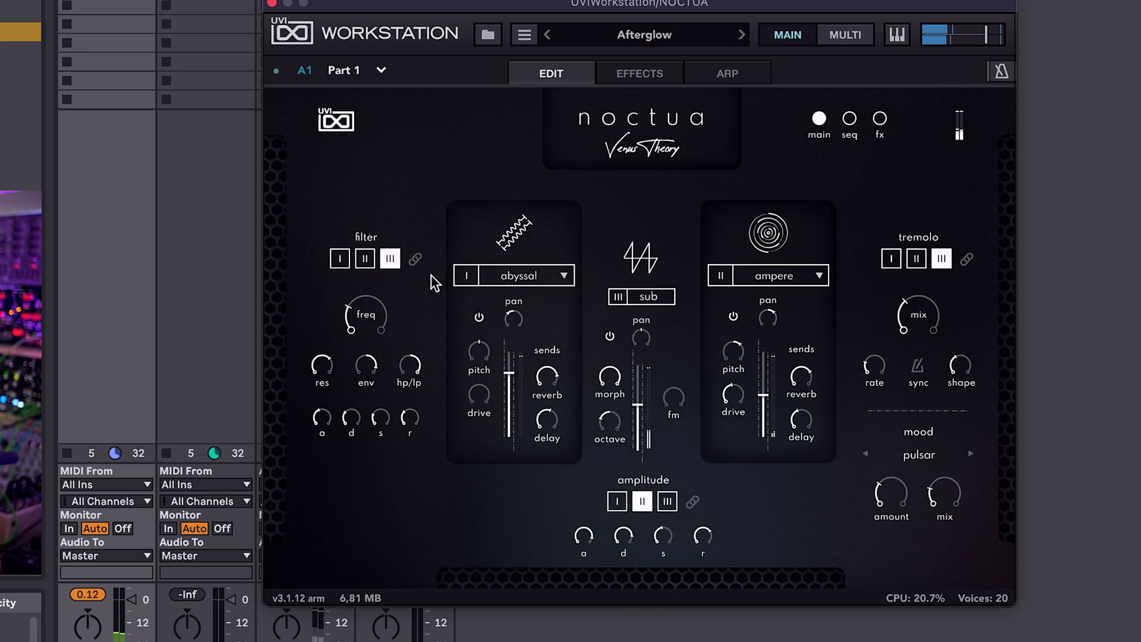
click(338, 254)
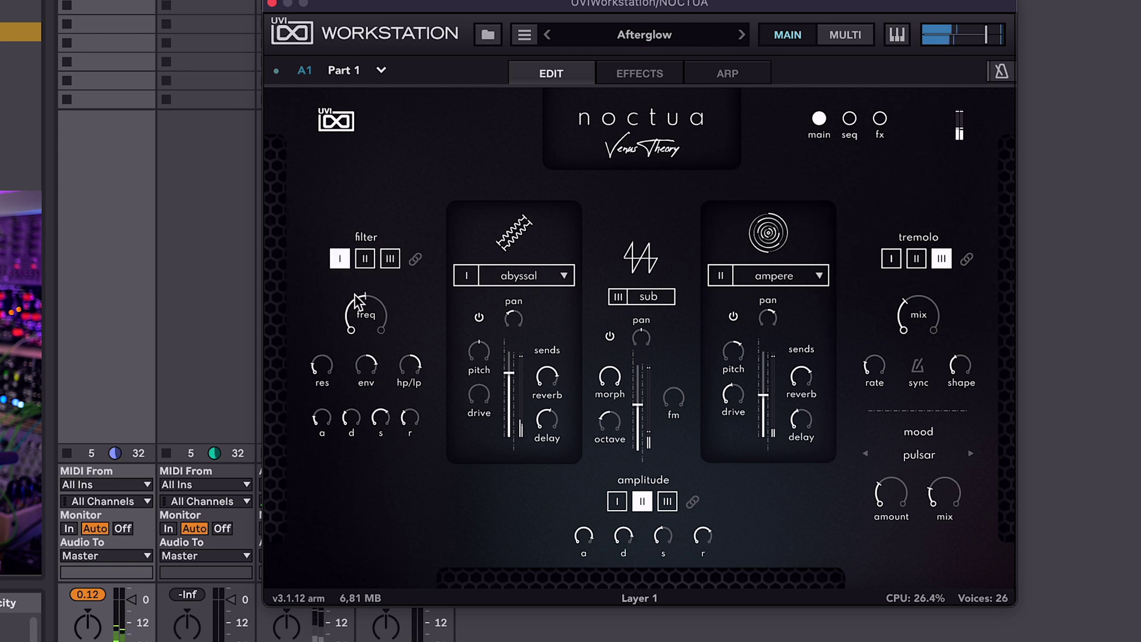
click(517, 276)
mouse_move(513, 321)
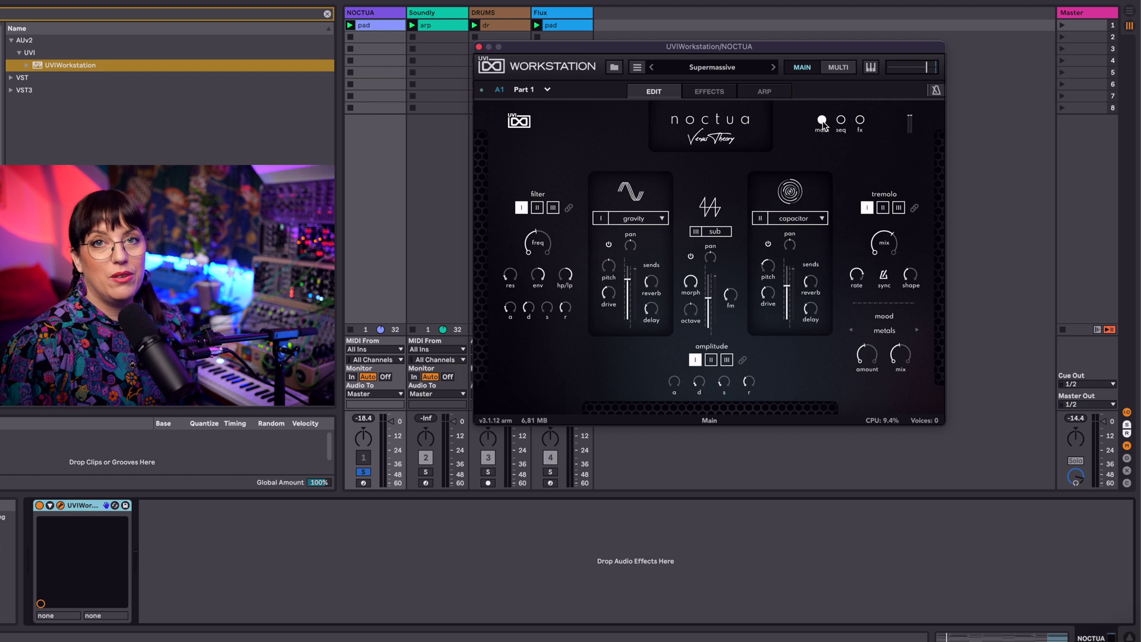
Step through Noctua presets Drive, Echoes, Paradox, Reactor and Lumen, viewing each step-sequencer pattern
click(841, 121)
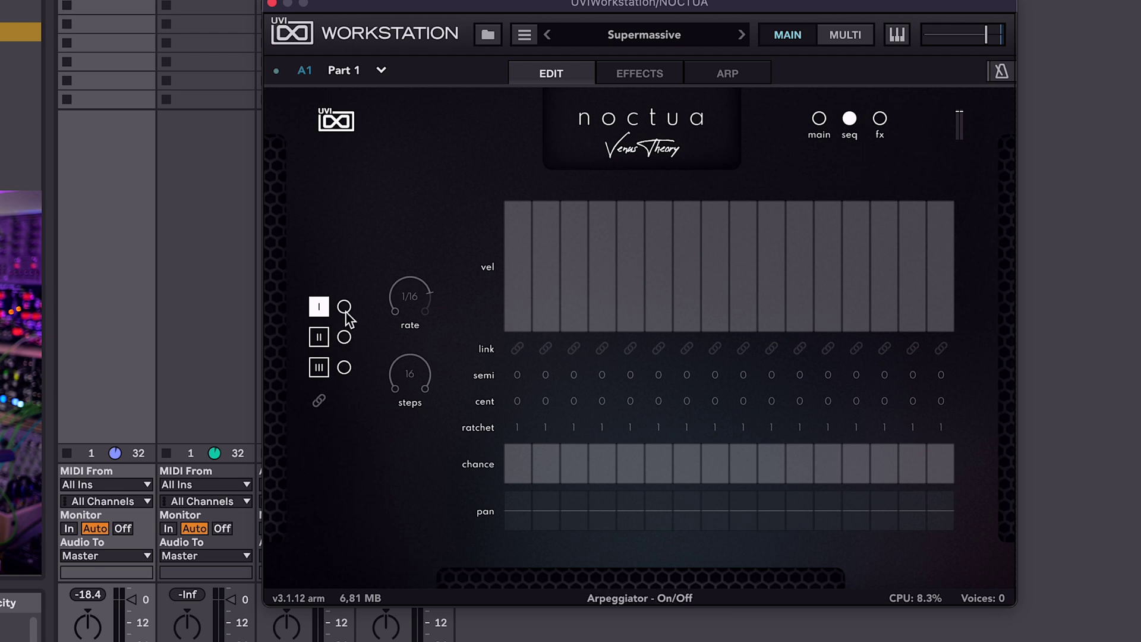
click(345, 308)
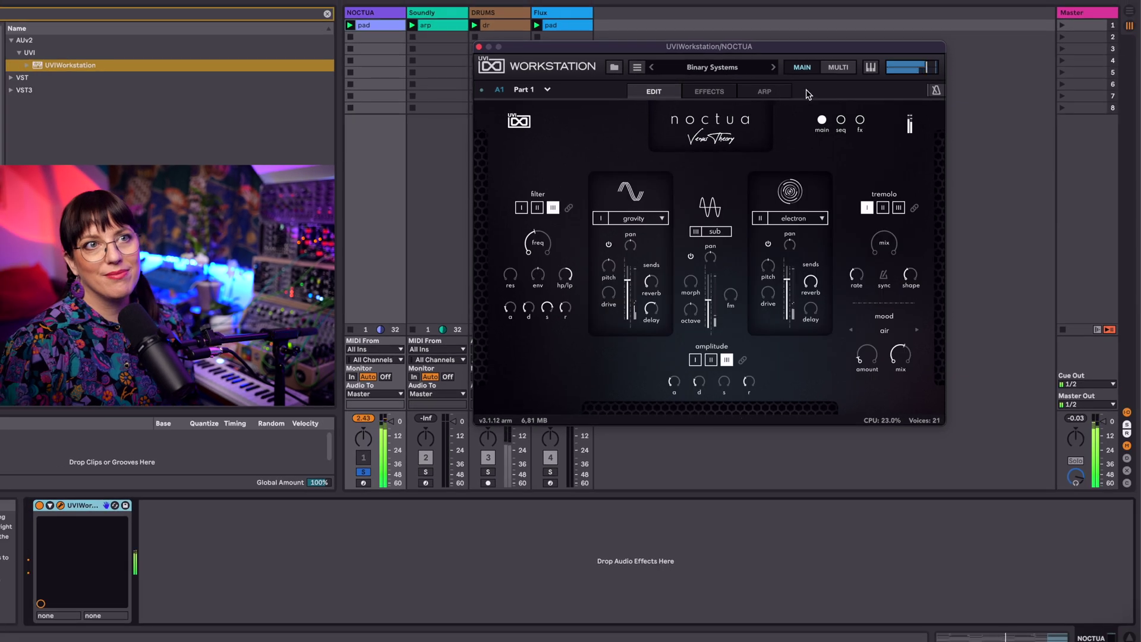
click(842, 124)
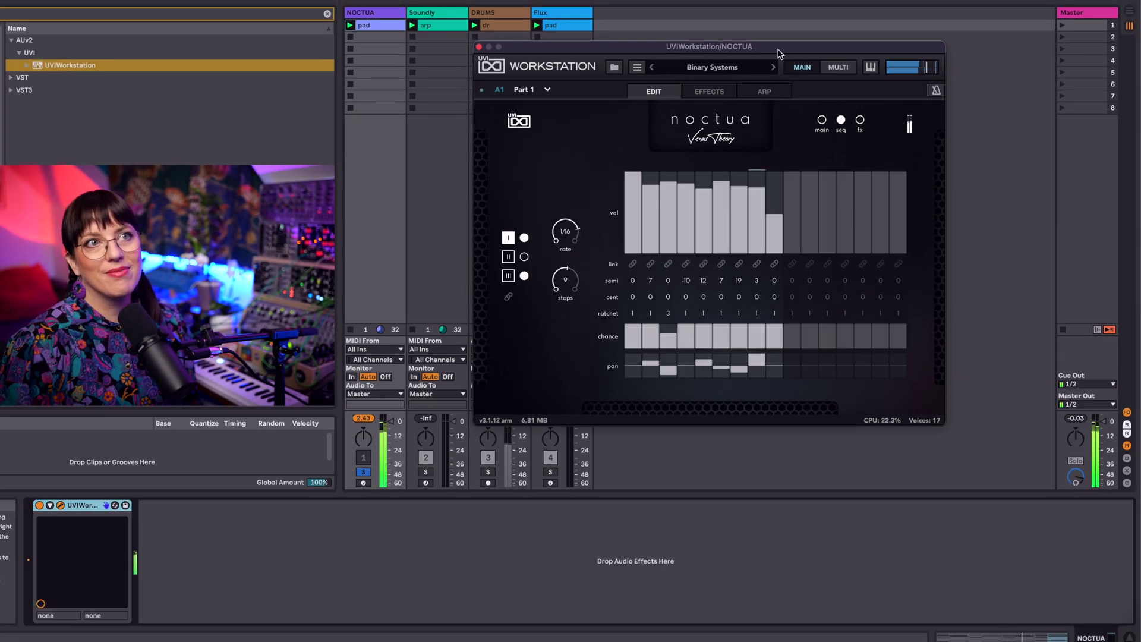
click(773, 68)
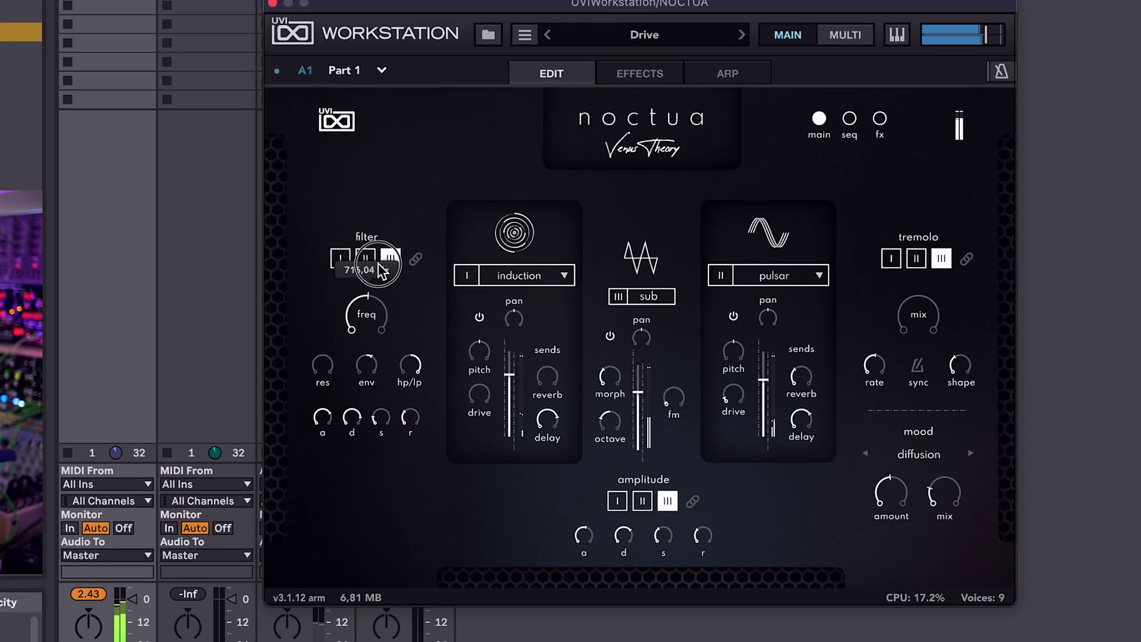
click(741, 35)
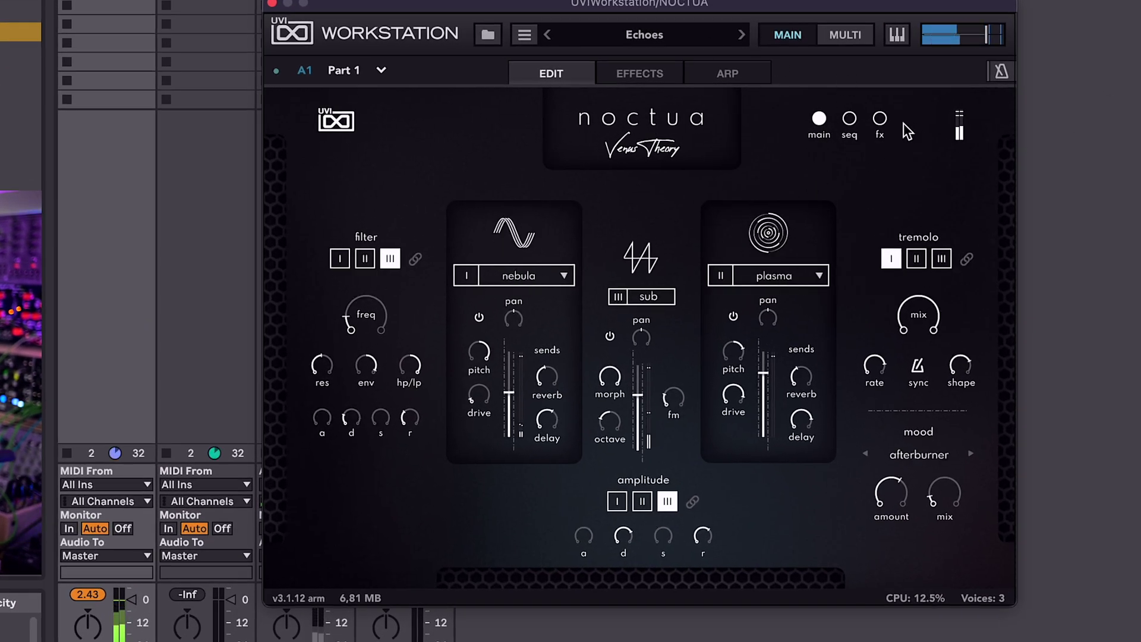
click(850, 119)
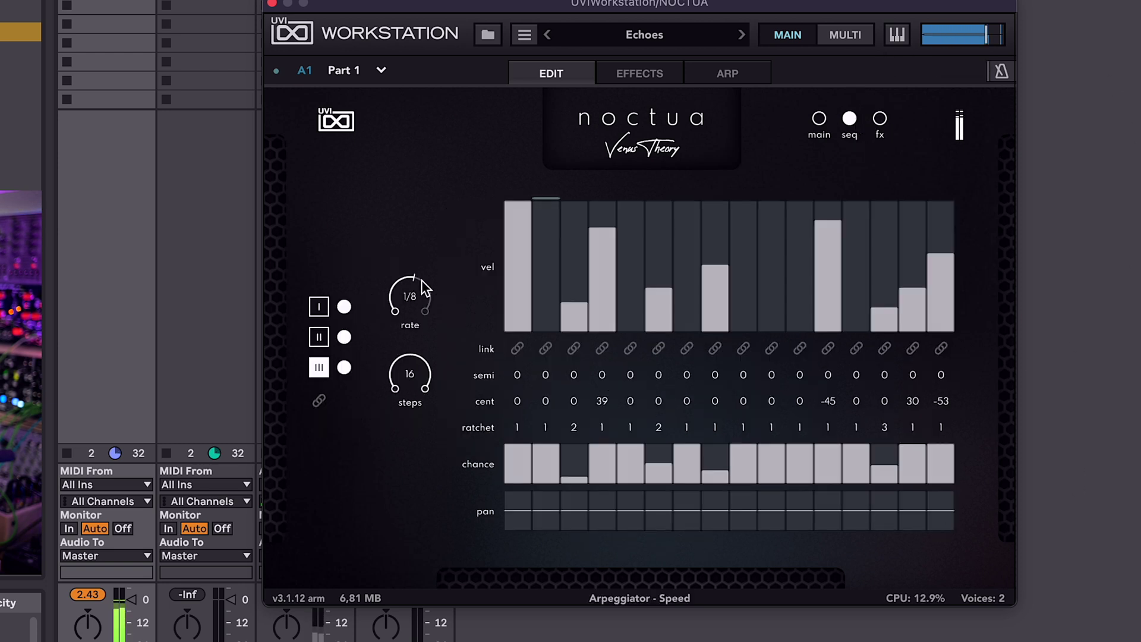
click(740, 34)
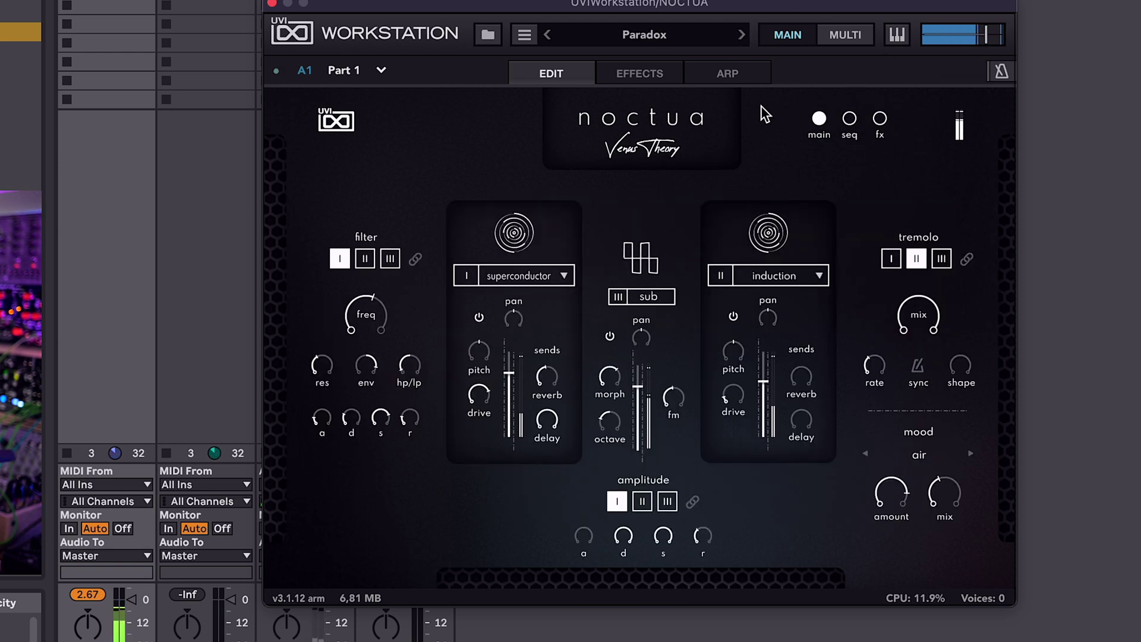
click(850, 119)
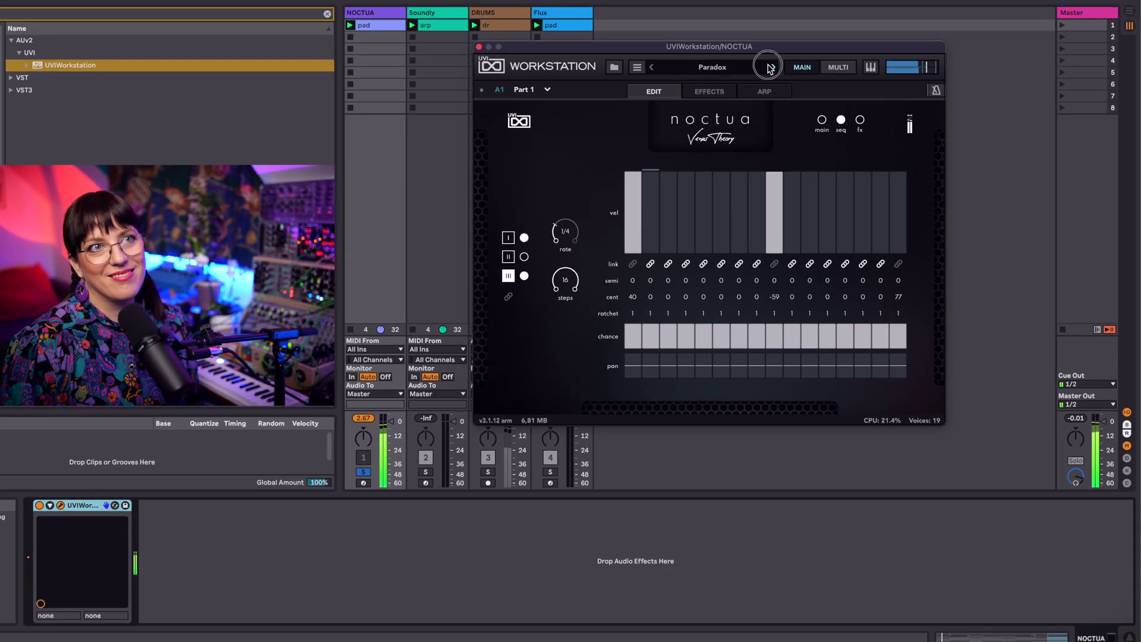
click(771, 67)
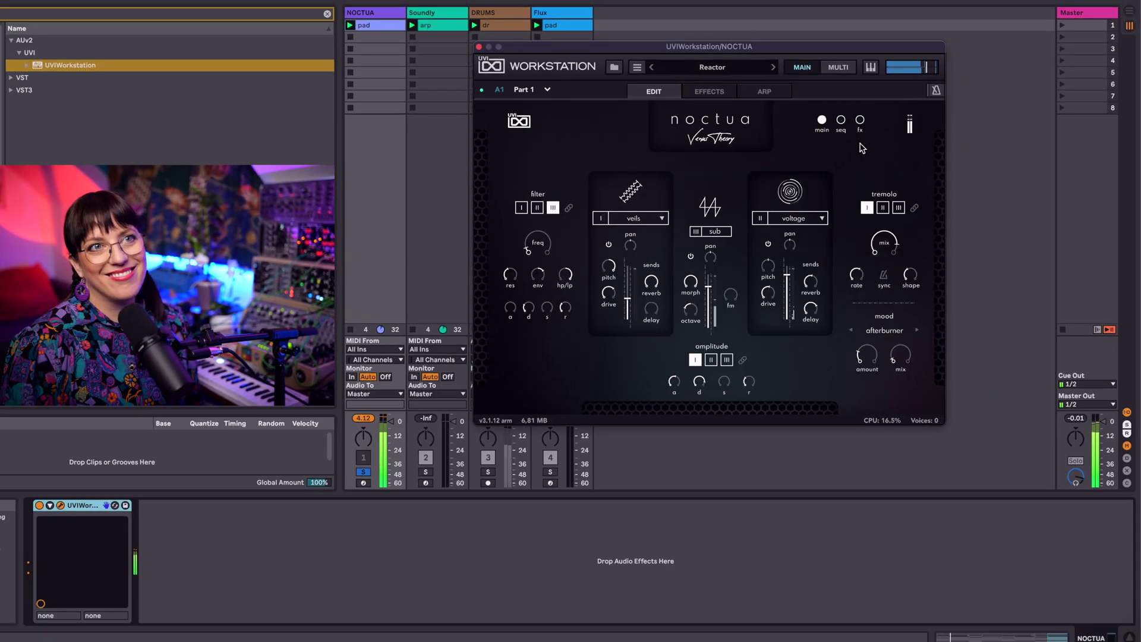
click(840, 118)
click(773, 68)
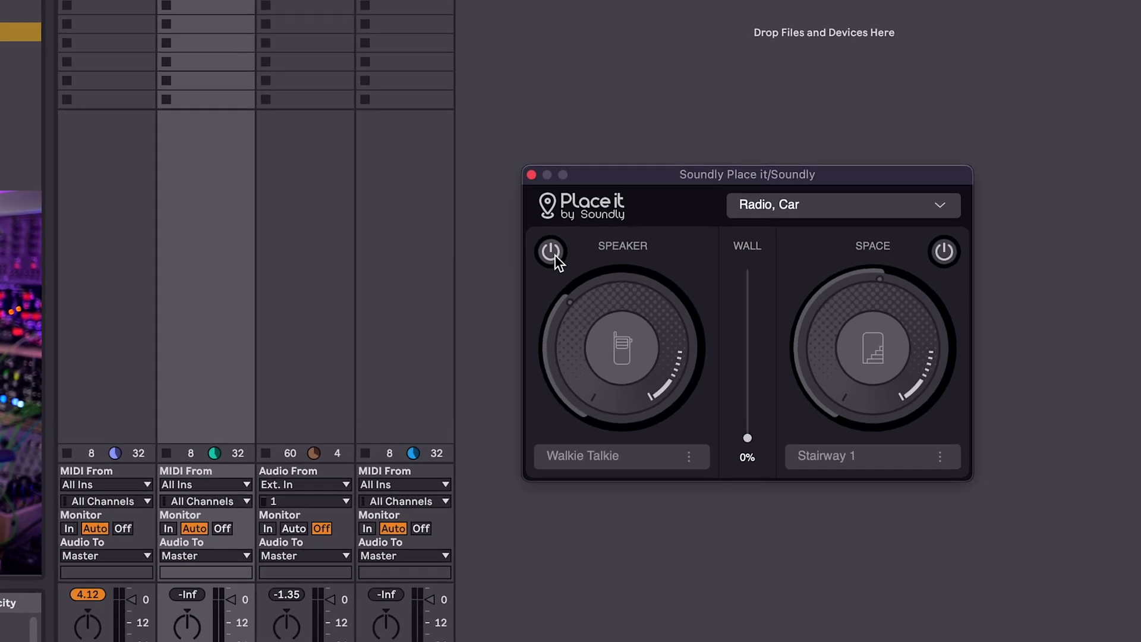
Switch on the speaker simulation, keep Walkie Talkie as the speaker, and set the wall to 0%
click(656, 205)
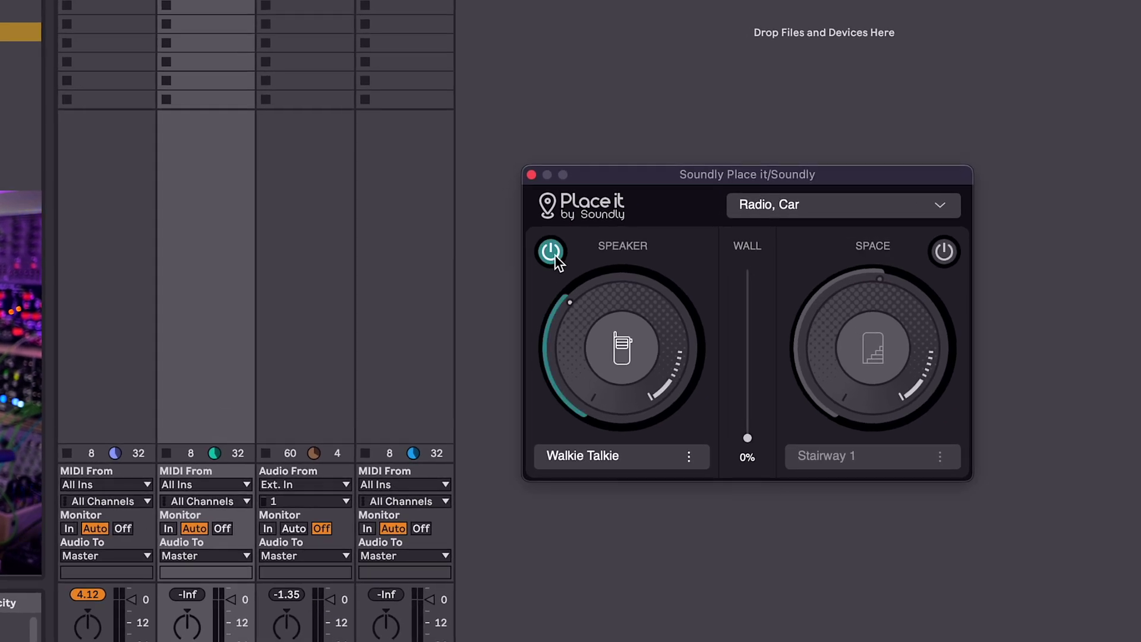
click(622, 460)
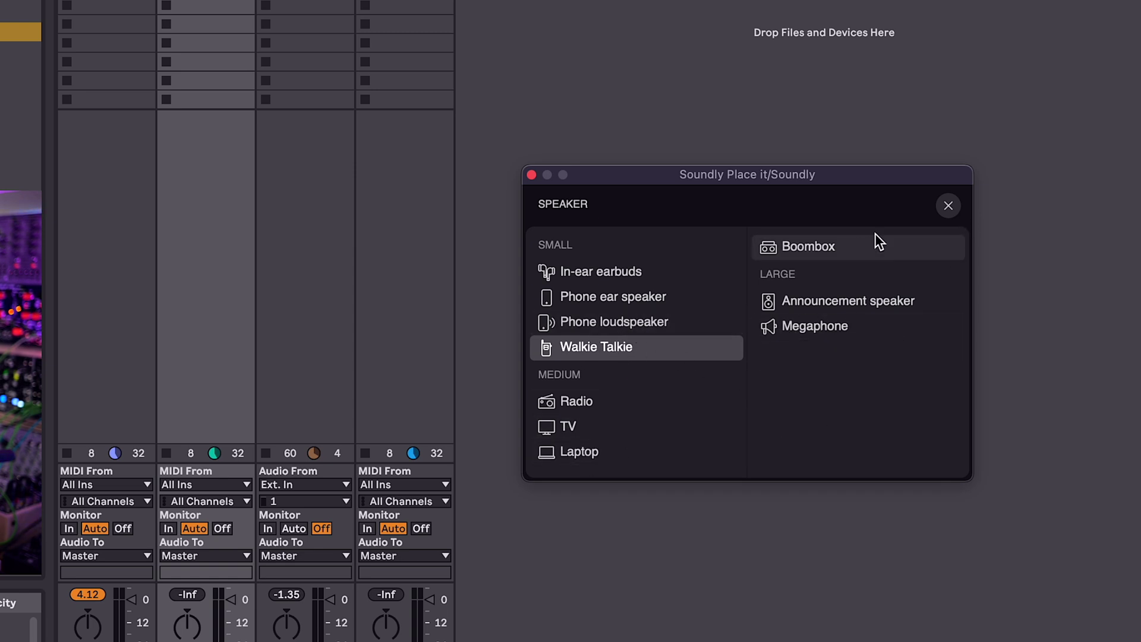
click(955, 209)
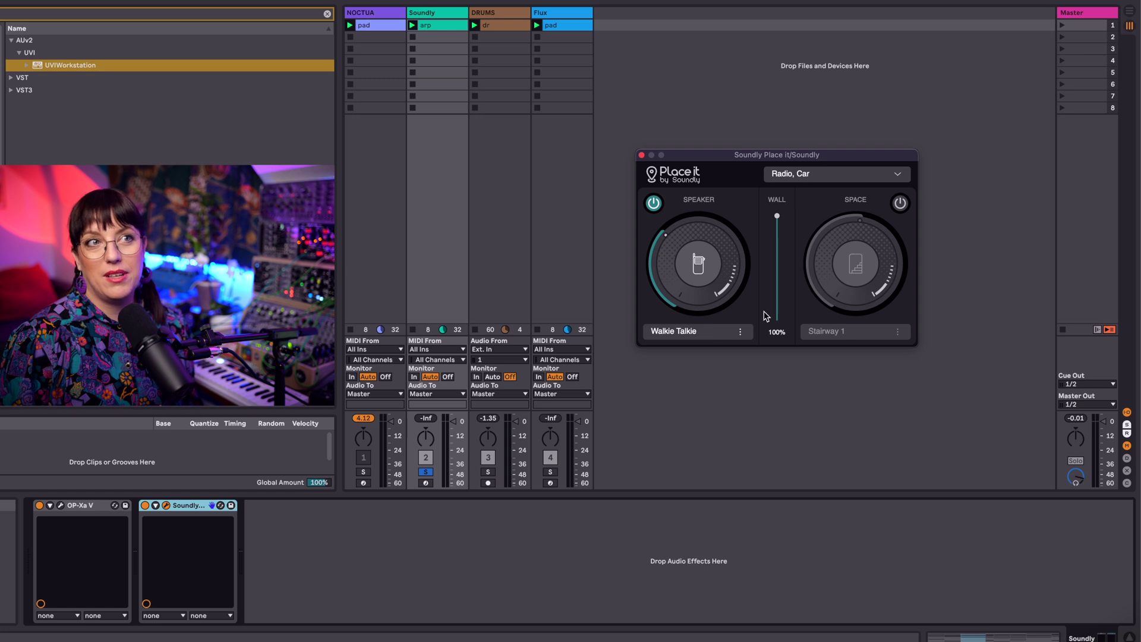
drag(777, 216, 785, 351)
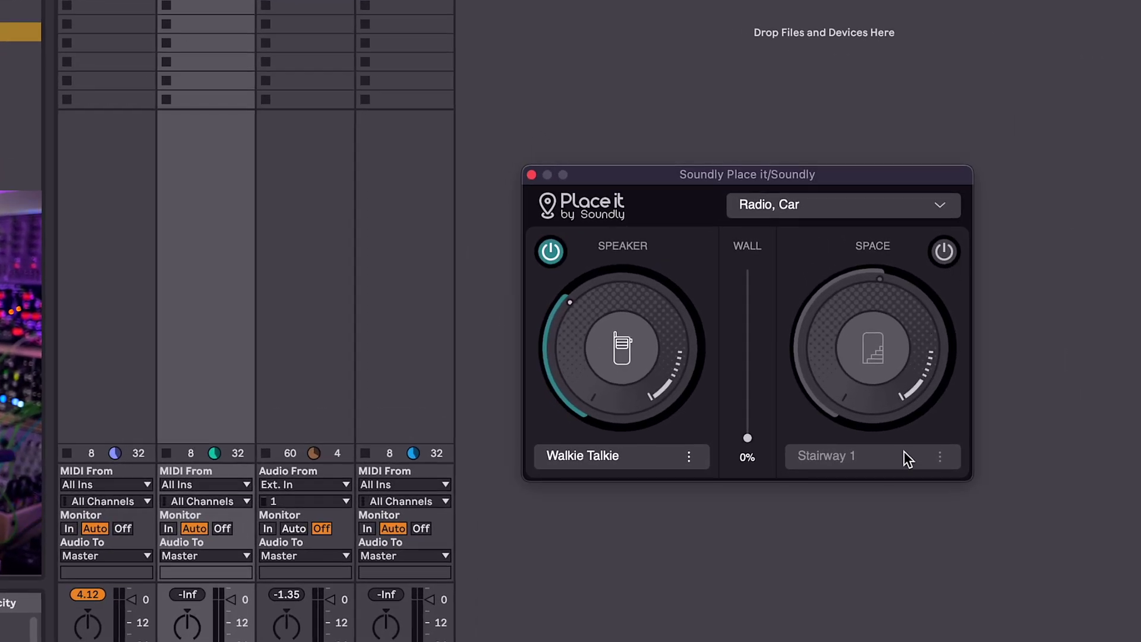
Switch on the space simulation and browse the School & Workplaces, Outdoor and Public Places spaces
click(947, 254)
click(942, 457)
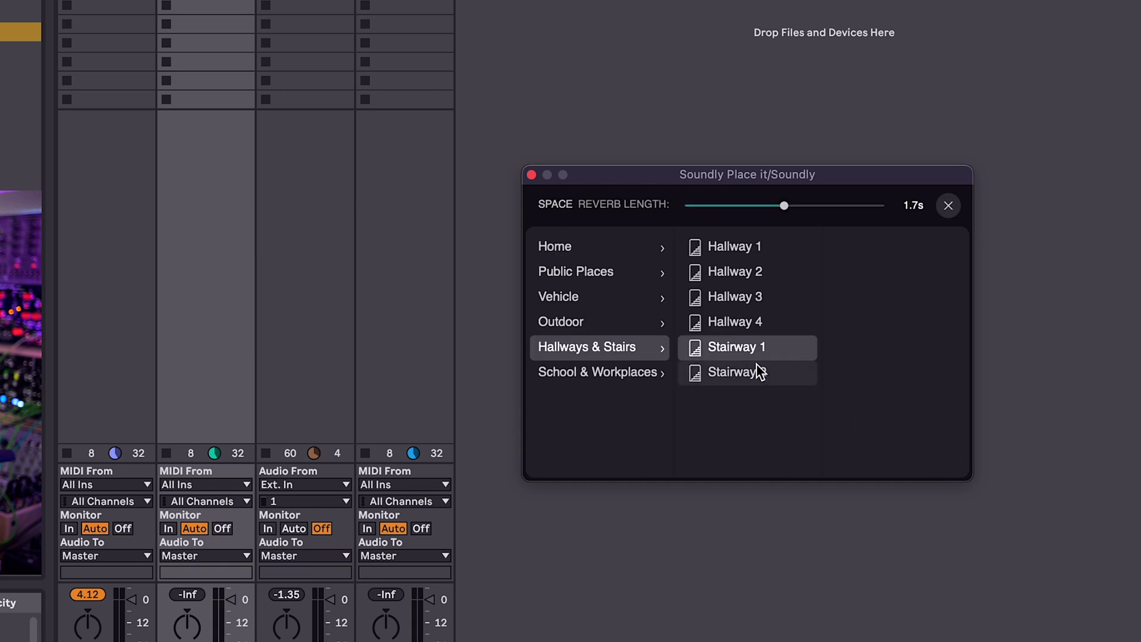
click(608, 373)
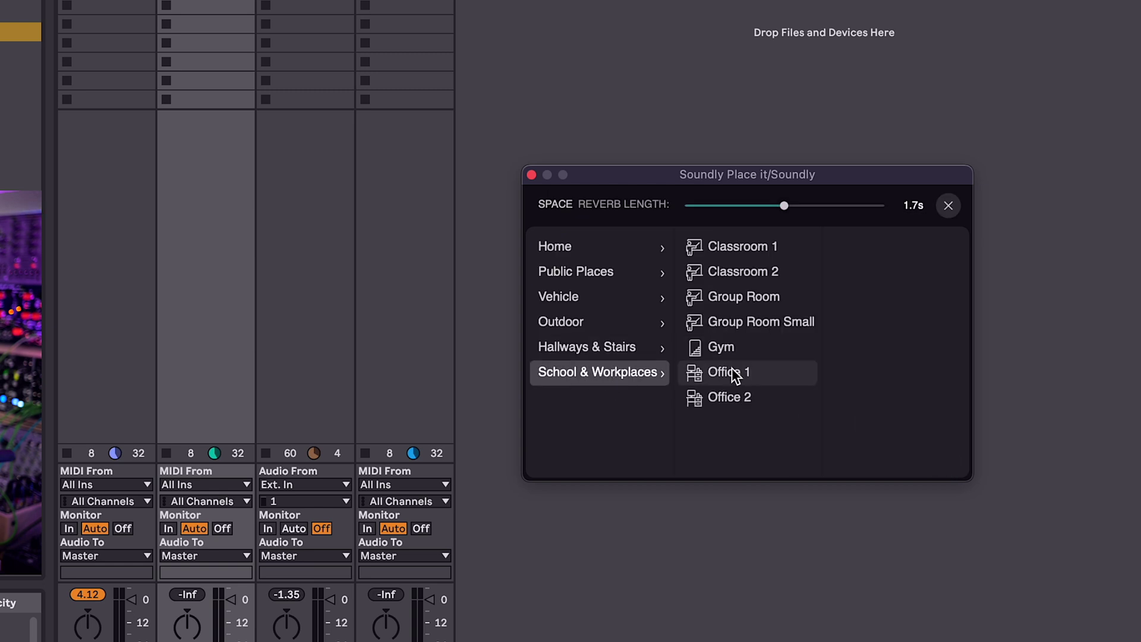
click(574, 323)
click(591, 275)
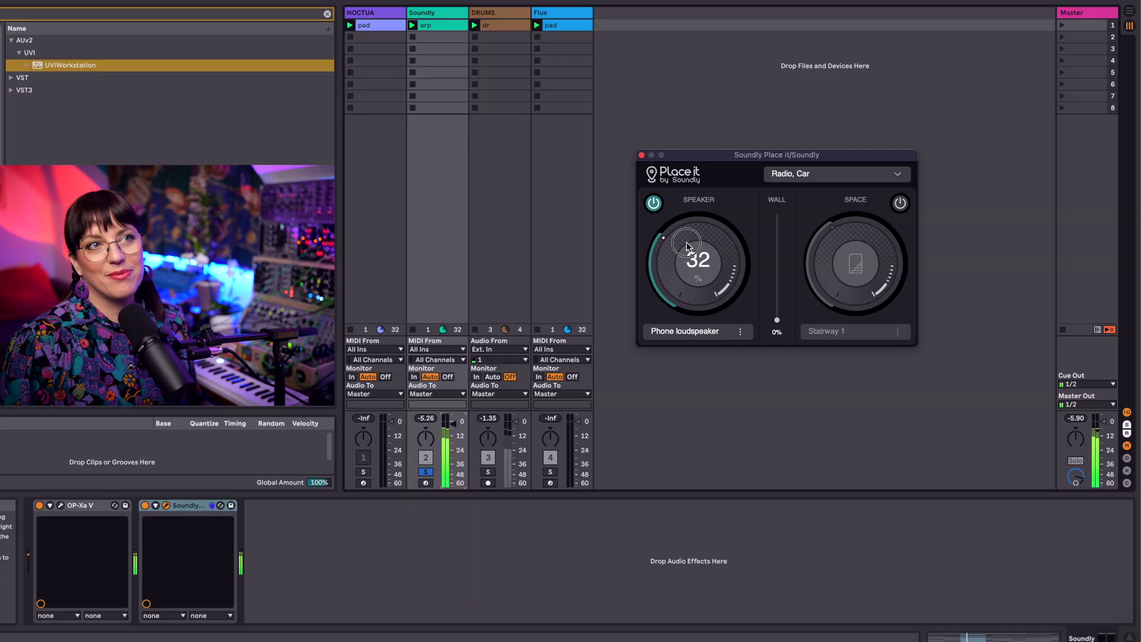
Lower the speaker amount to 70 and return the wall amount to 0%
click(702, 183)
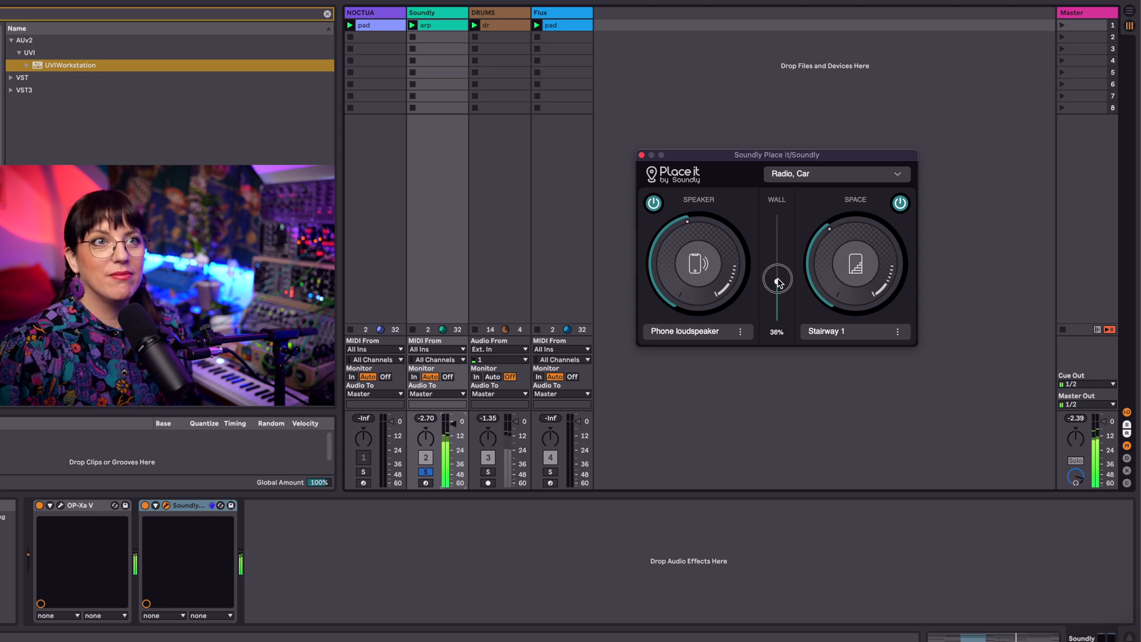
drag(781, 228, 781, 220)
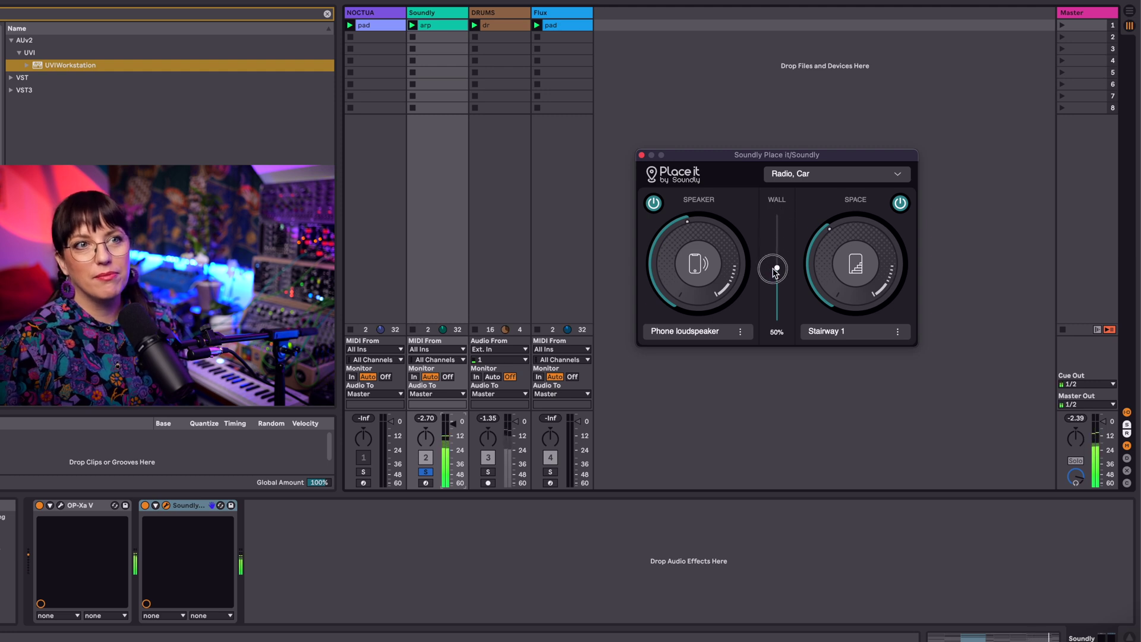
drag(775, 272, 773, 355)
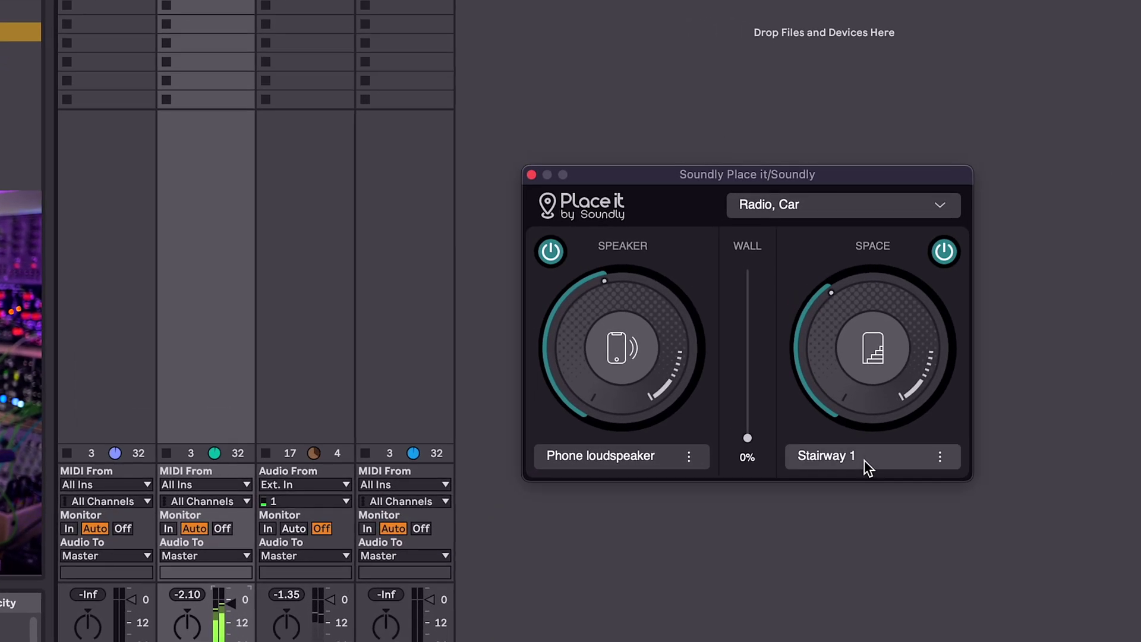
Set the space to Hallway 3, then Garage 1, and the speaker to Phone ear
click(864, 460)
click(759, 293)
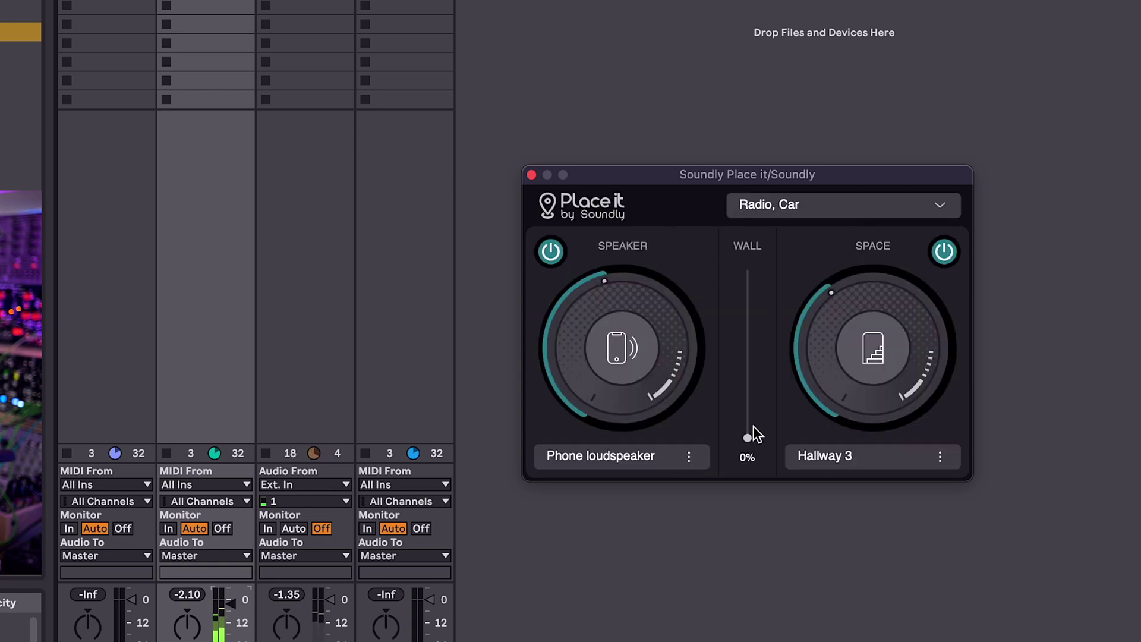
click(814, 455)
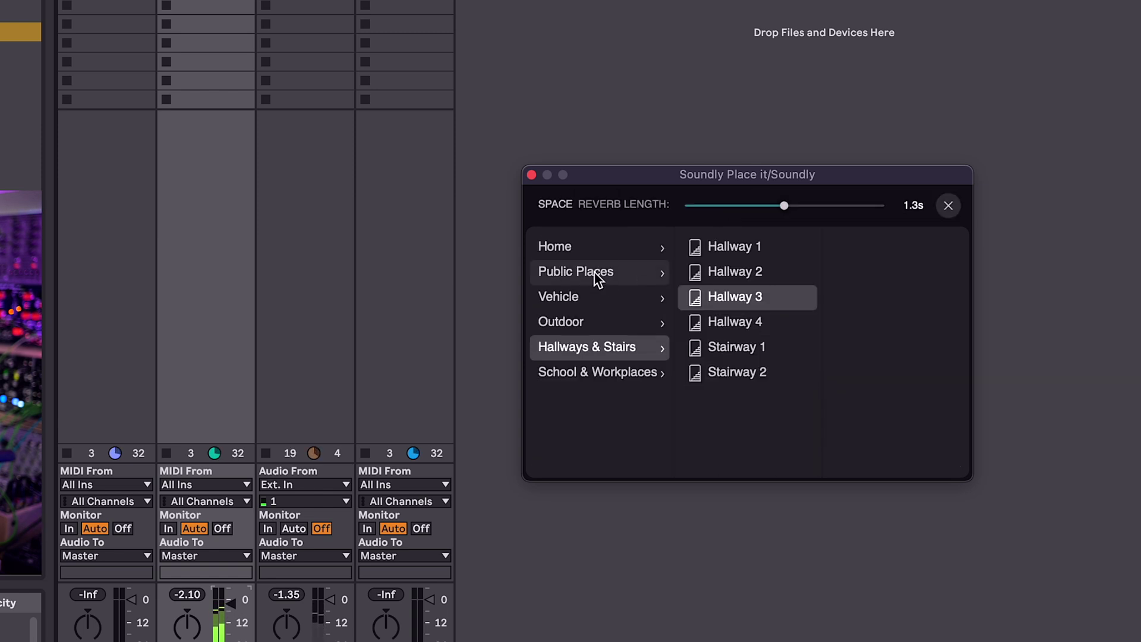
click(596, 279)
click(765, 315)
click(597, 445)
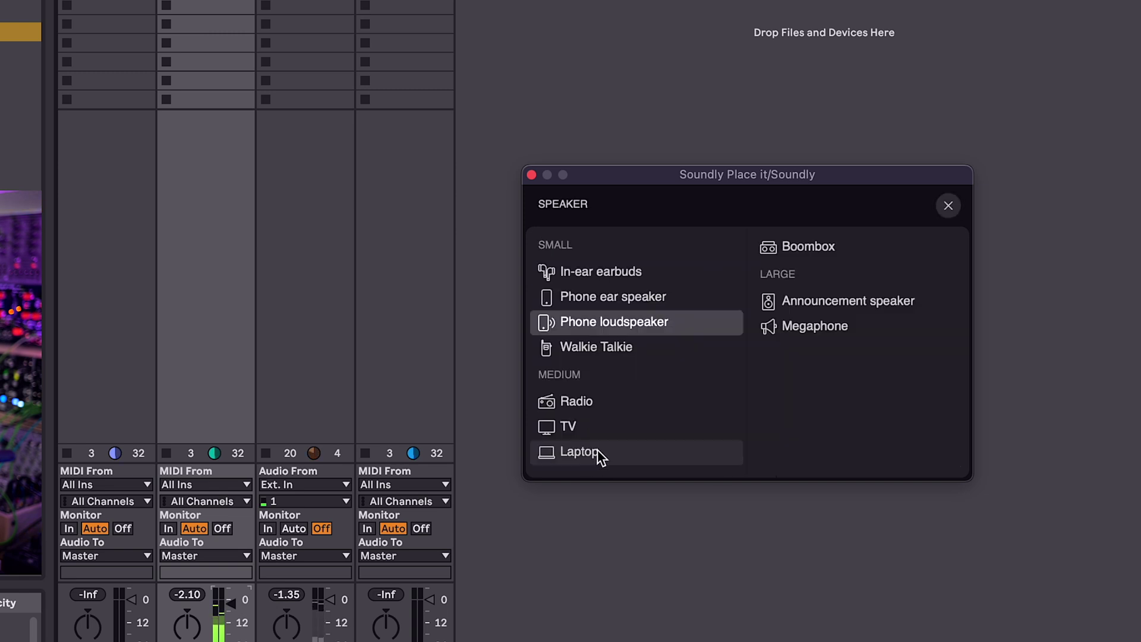
click(609, 299)
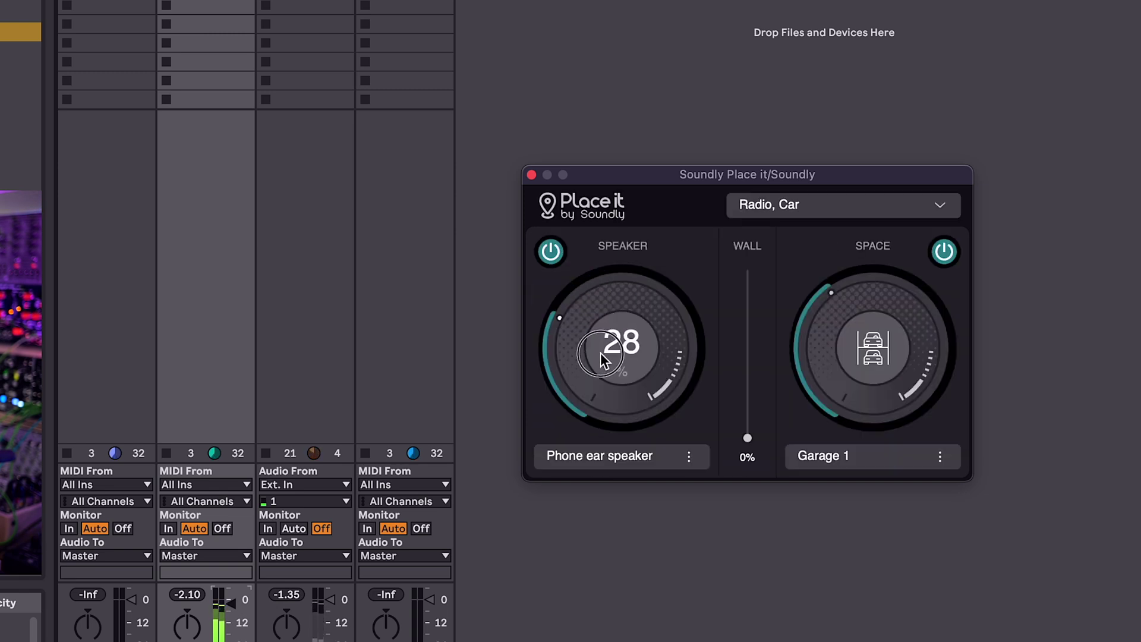
Load the Phone, On Loudspeaker, then Radio, Car and TV, Bedroom presets, and raise the wall to 78%
click(824, 210)
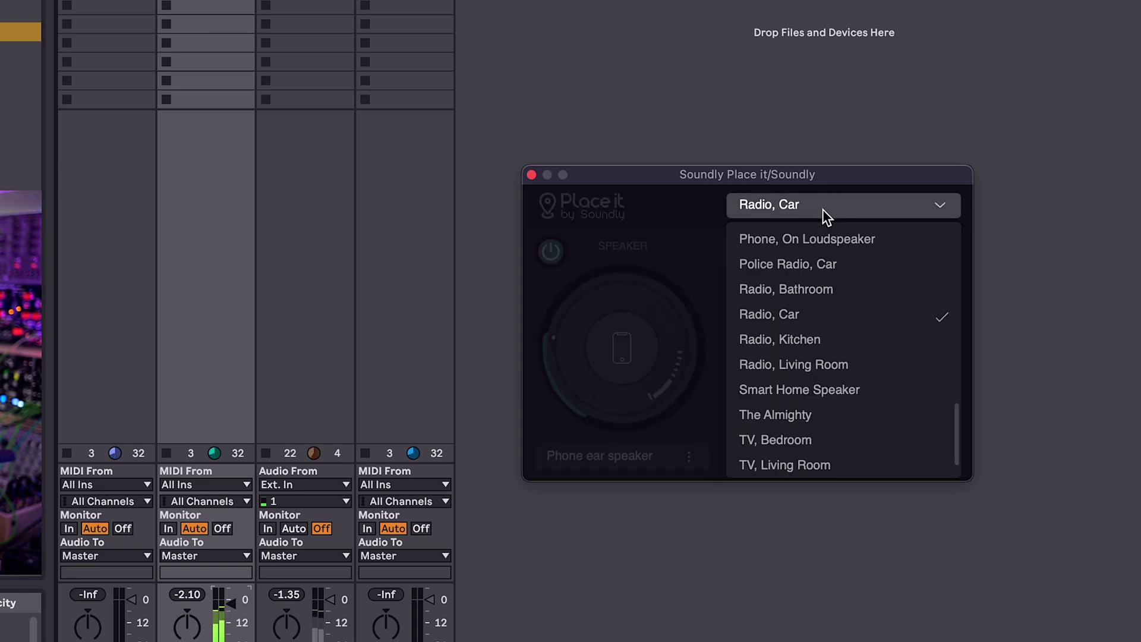
click(811, 244)
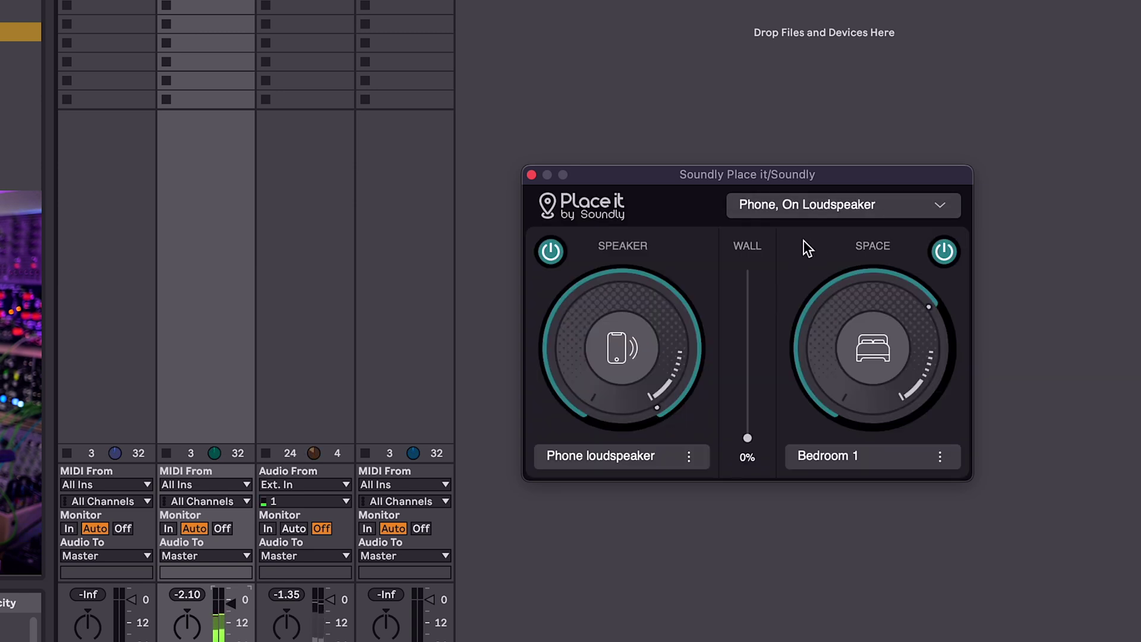
click(829, 205)
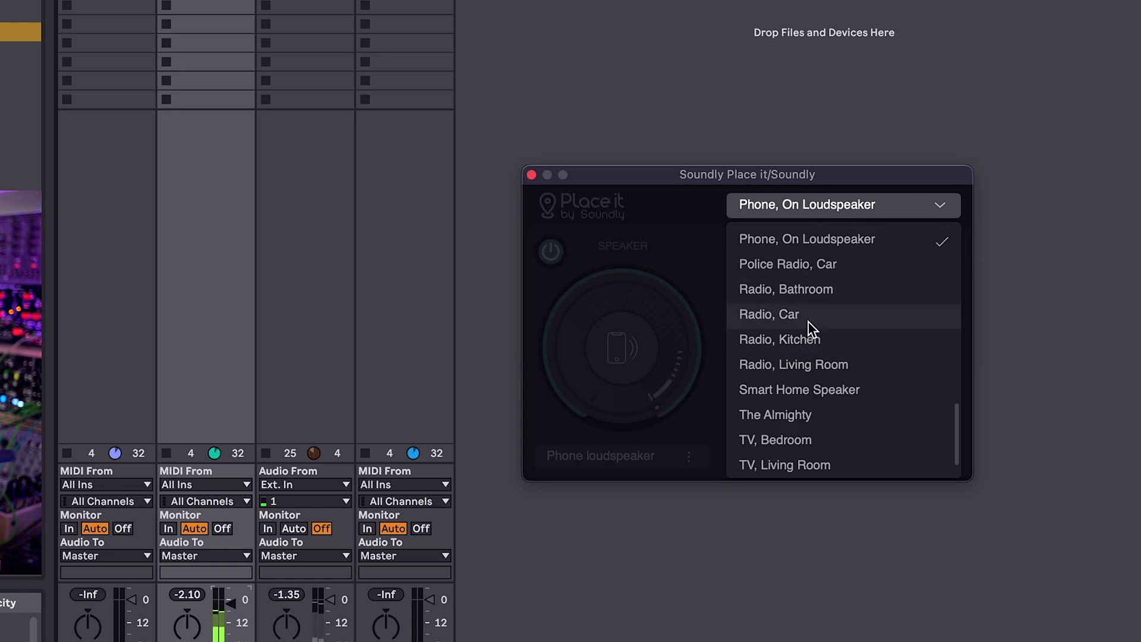
click(809, 314)
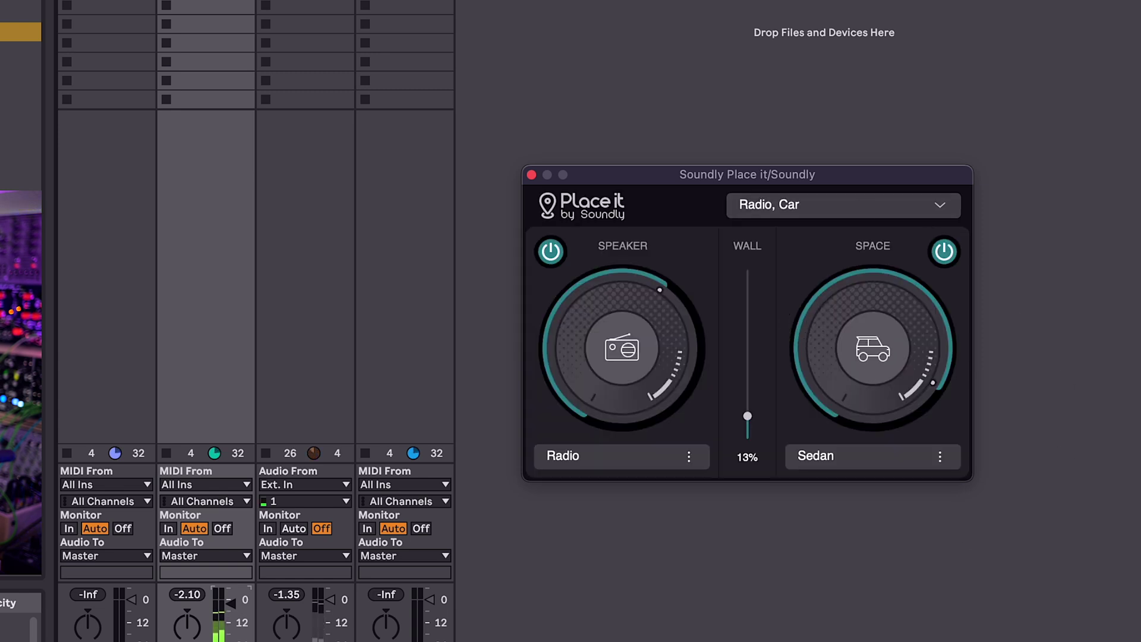
click(919, 213)
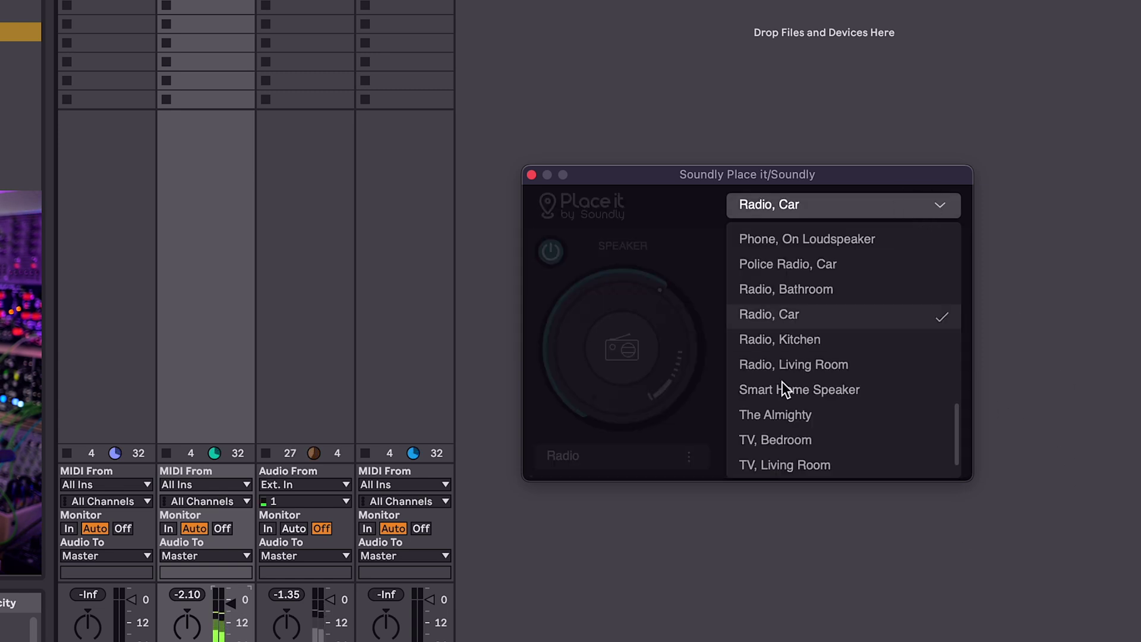
click(786, 437)
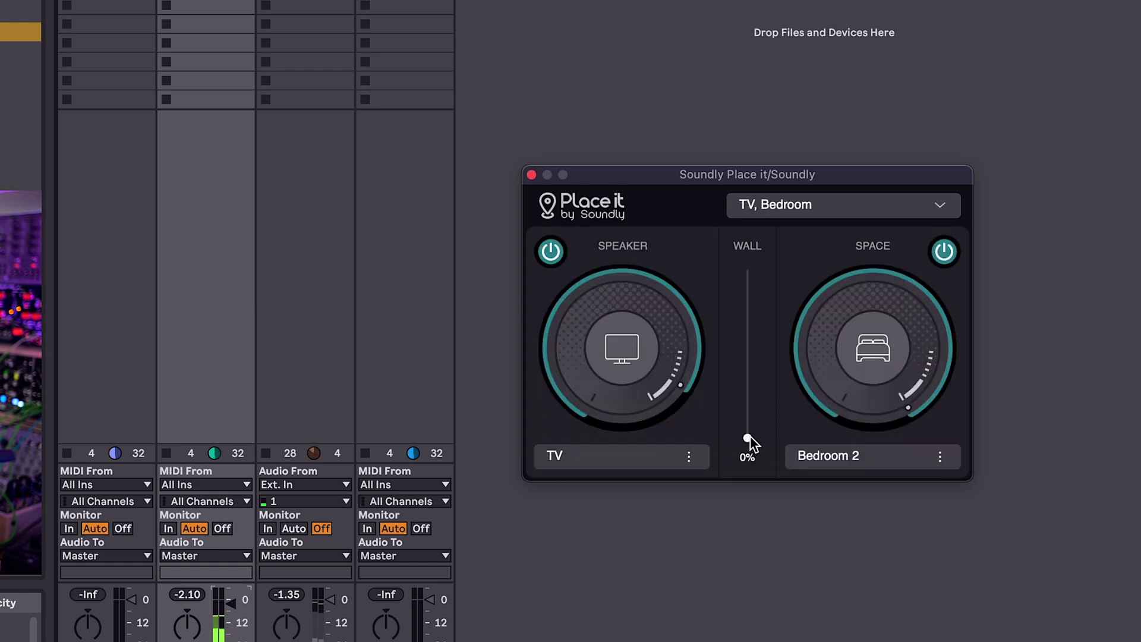
drag(748, 433, 767, 243)
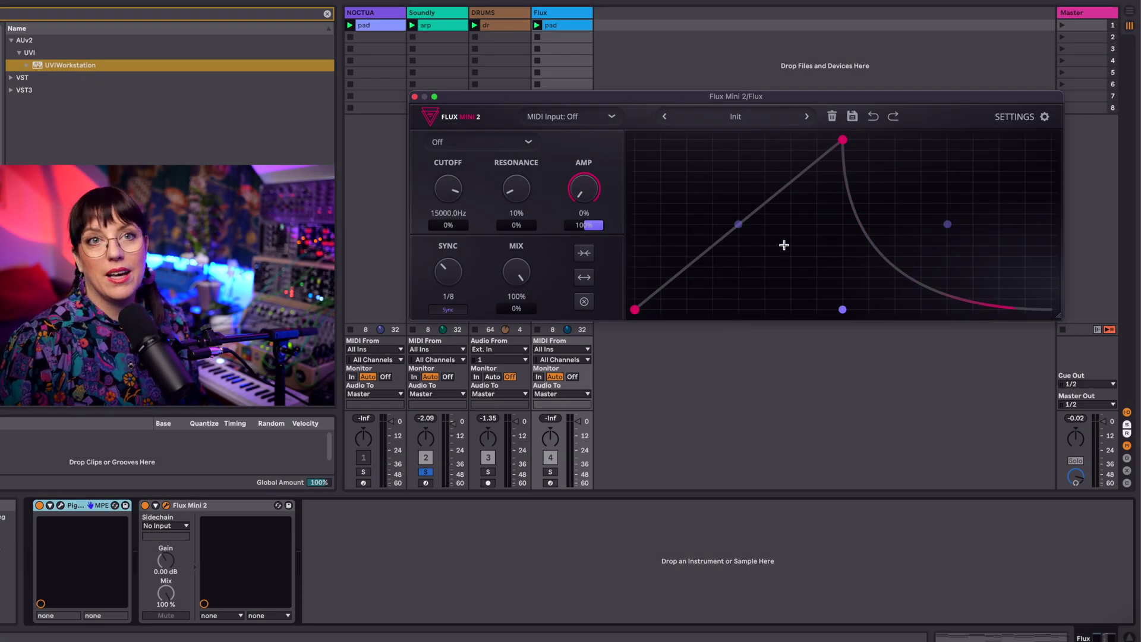
Curve the Flux Mini 2 envelope attack, leave the filter Off, lower the mix, and add cutoff envelope modulation
drag(738, 226, 730, 201)
click(733, 167)
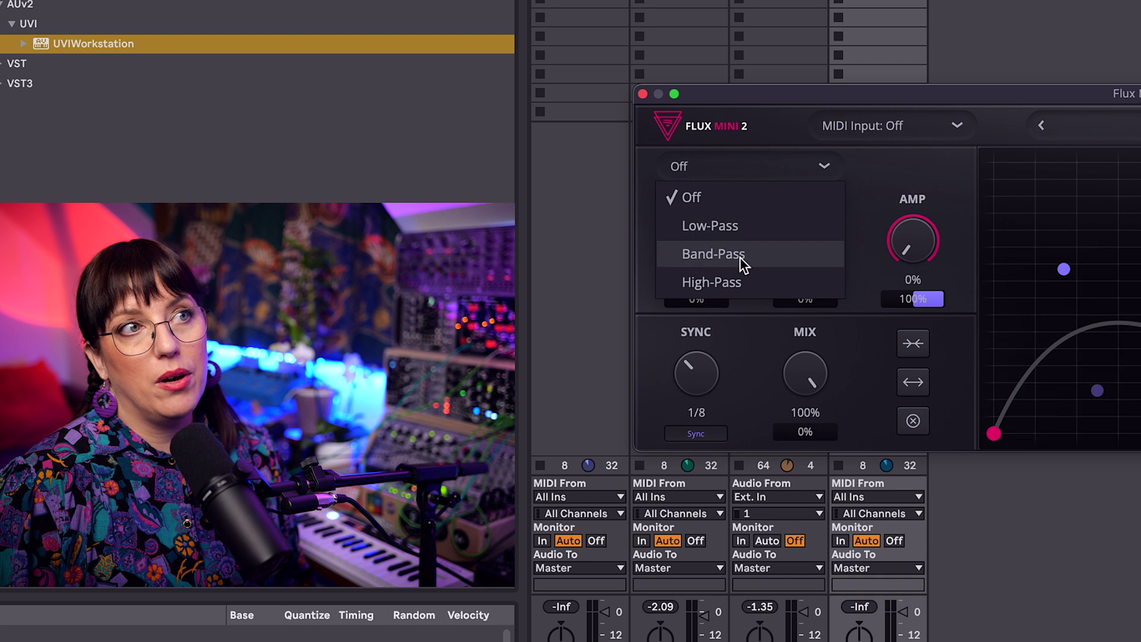
click(742, 332)
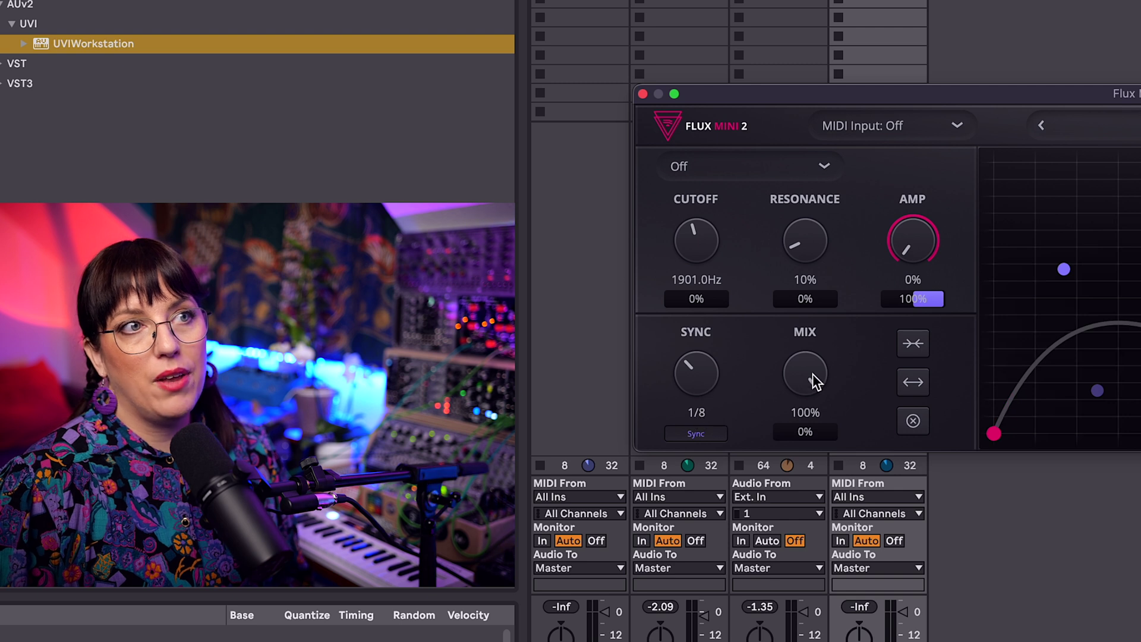
drag(811, 373, 841, 602)
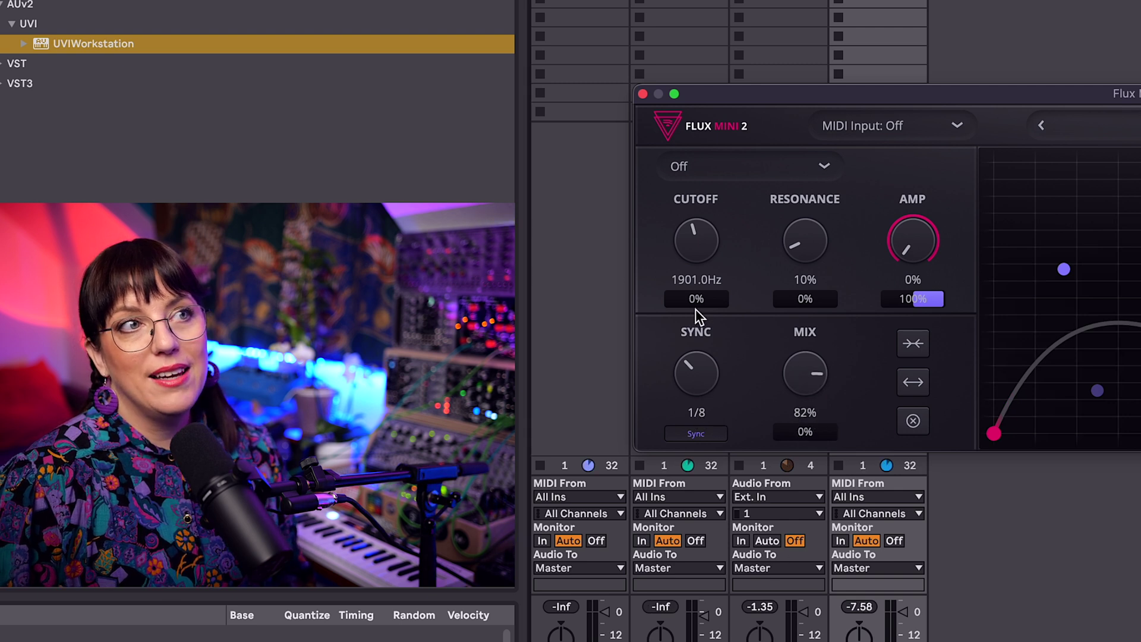
drag(701, 295, 713, 278)
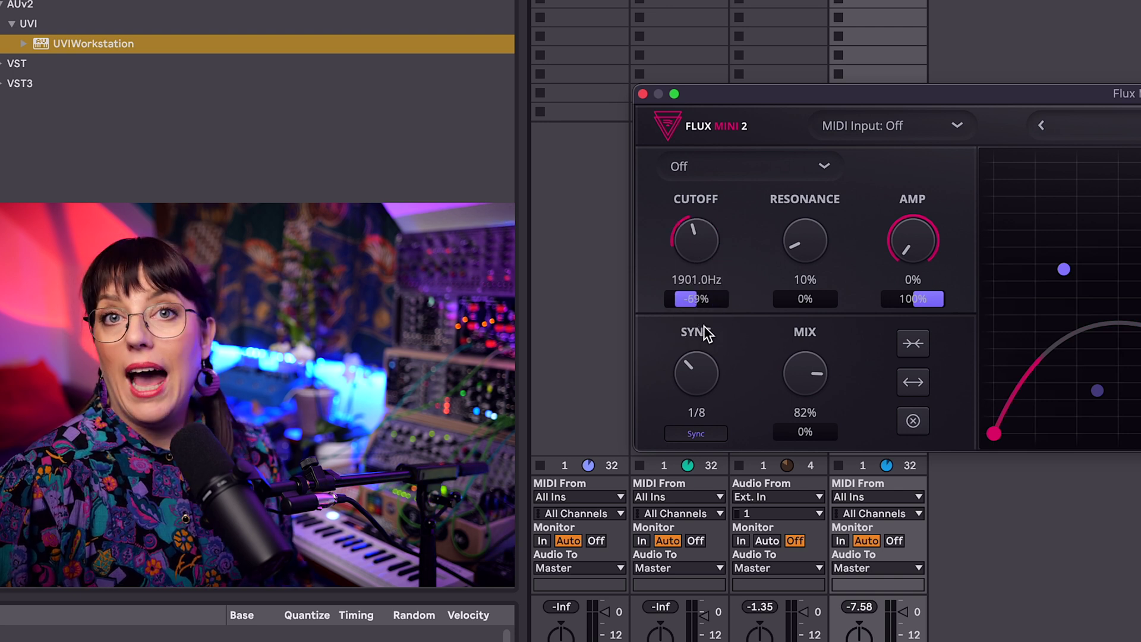
drag(706, 331, 707, 318)
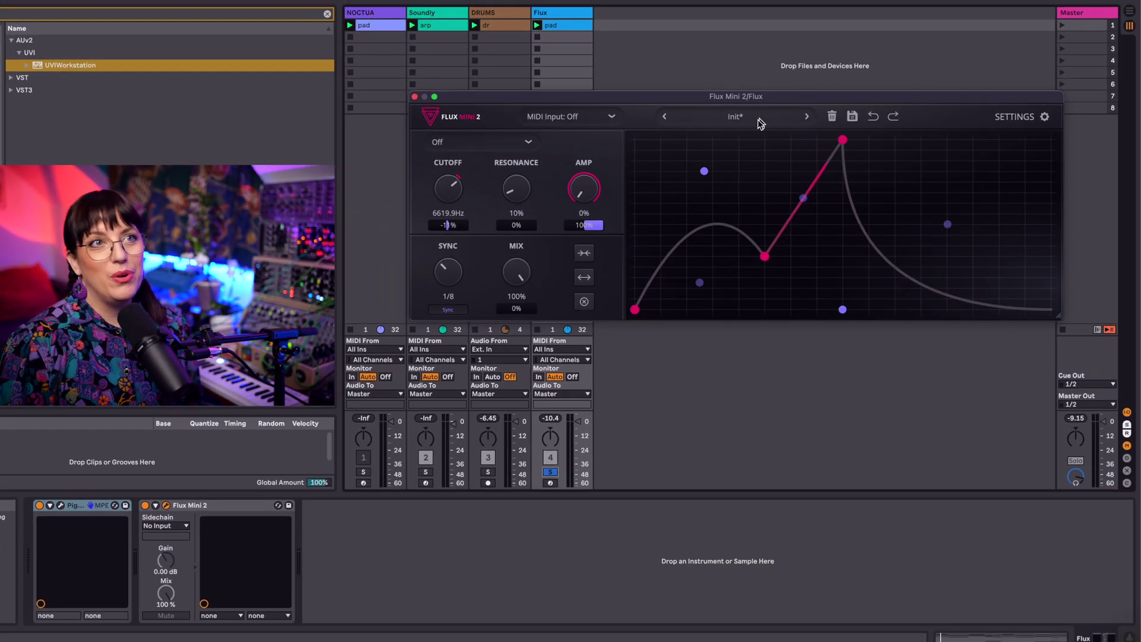
Start playback, load the 2 Bar Riser + factory preset, and step on to Croydub 2010
key(space)
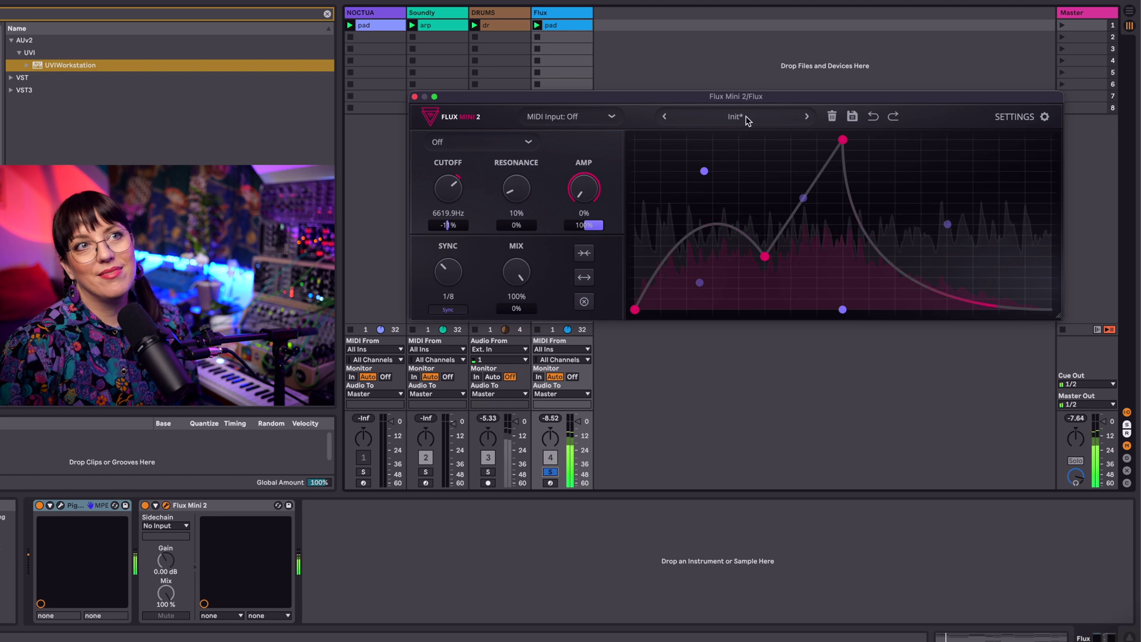
click(741, 117)
mouse_move(741, 154)
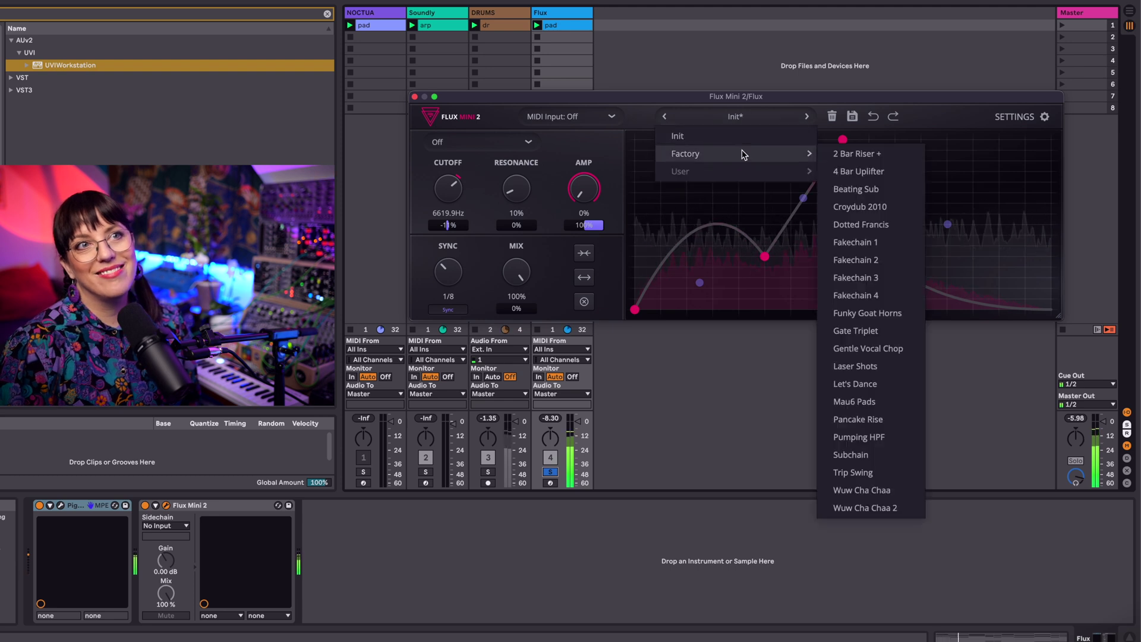
click(844, 154)
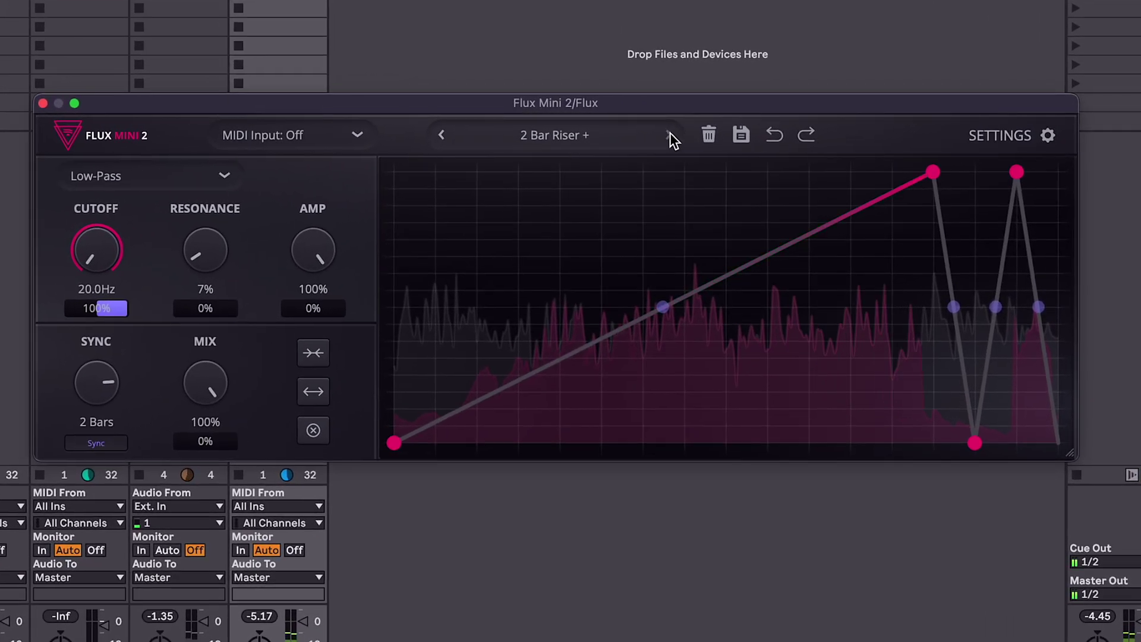
click(669, 134)
click(668, 134)
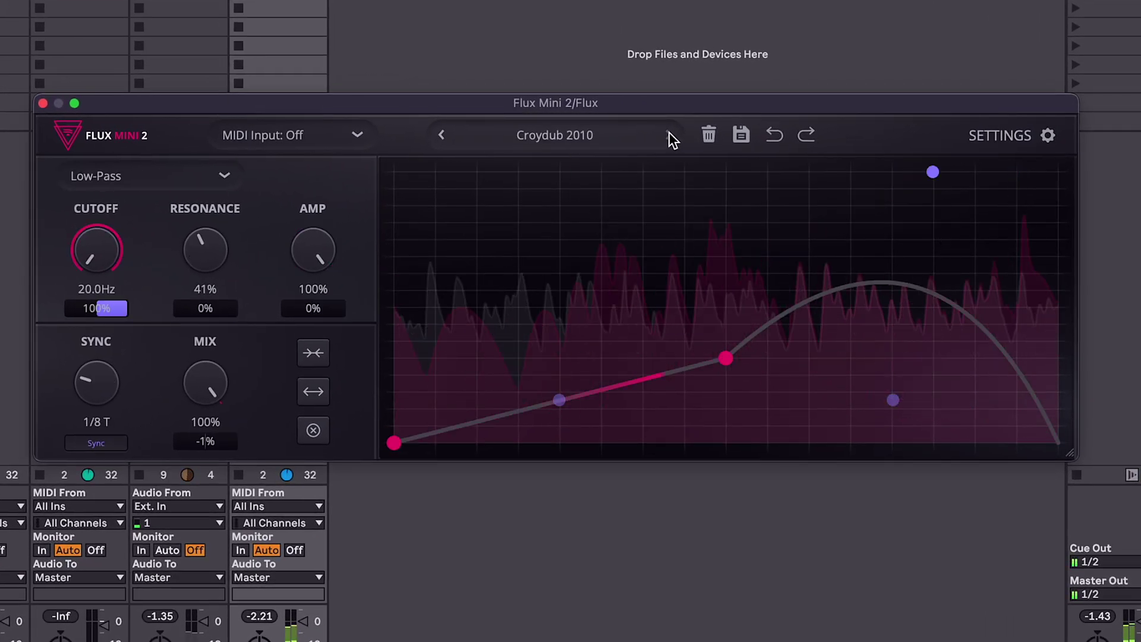
Raise the cutoff to about 1268 Hz, trim cutoff modulation to 98%, and set resonance to 21%
drag(102, 247, 95, 148)
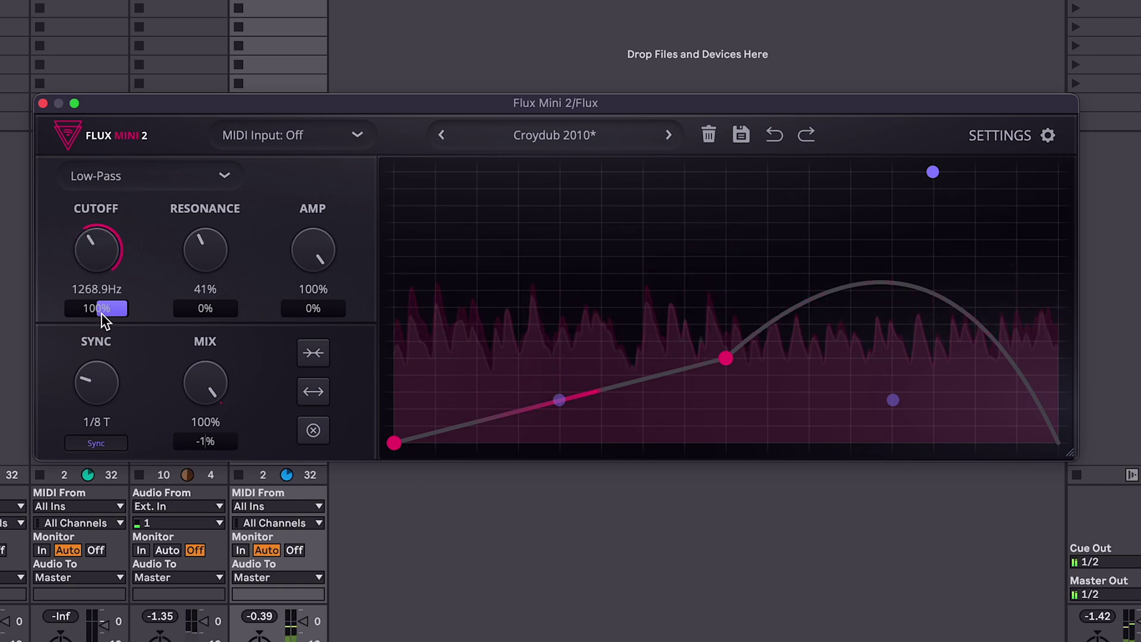
click(108, 308)
mouse_move(109, 308)
mouse_down()
mouse_move(101, 382)
mouse_move(97, 357)
mouse_move(115, 310)
mouse_up()
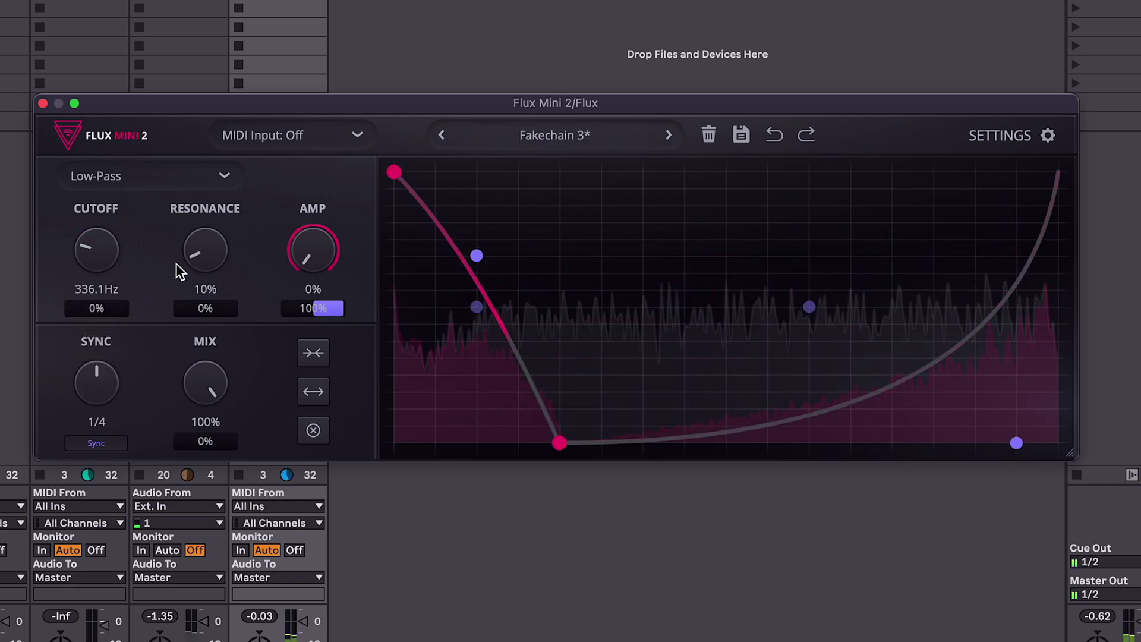
drag(192, 264, 195, 247)
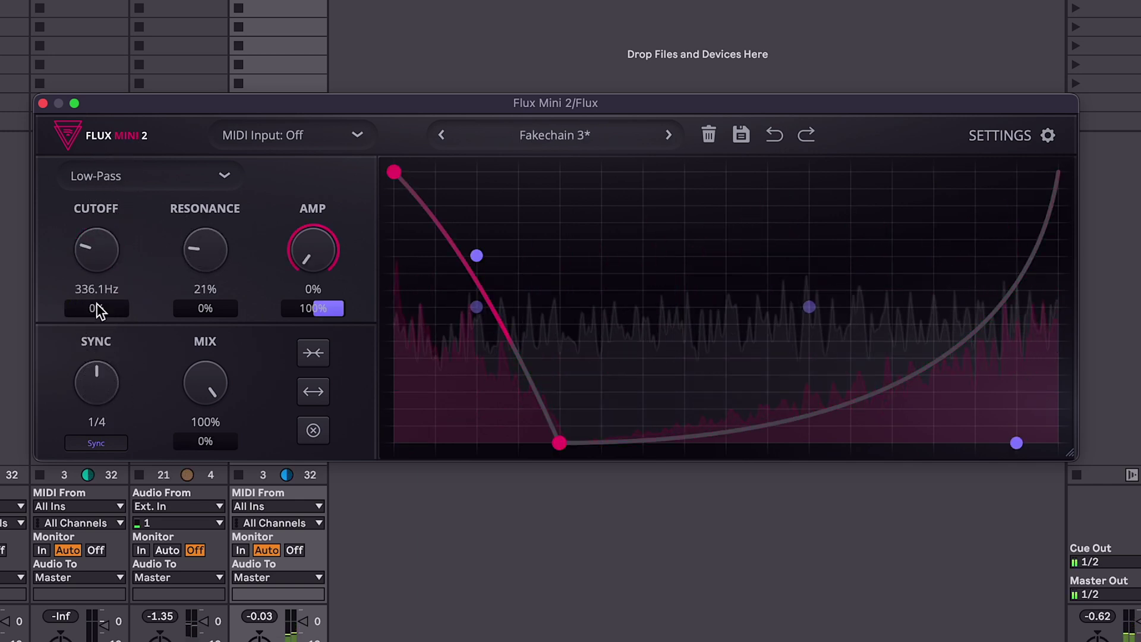
mouse_move(94, 306)
mouse_down()
mouse_move(106, 289)
mouse_move(97, 296)
mouse_up()
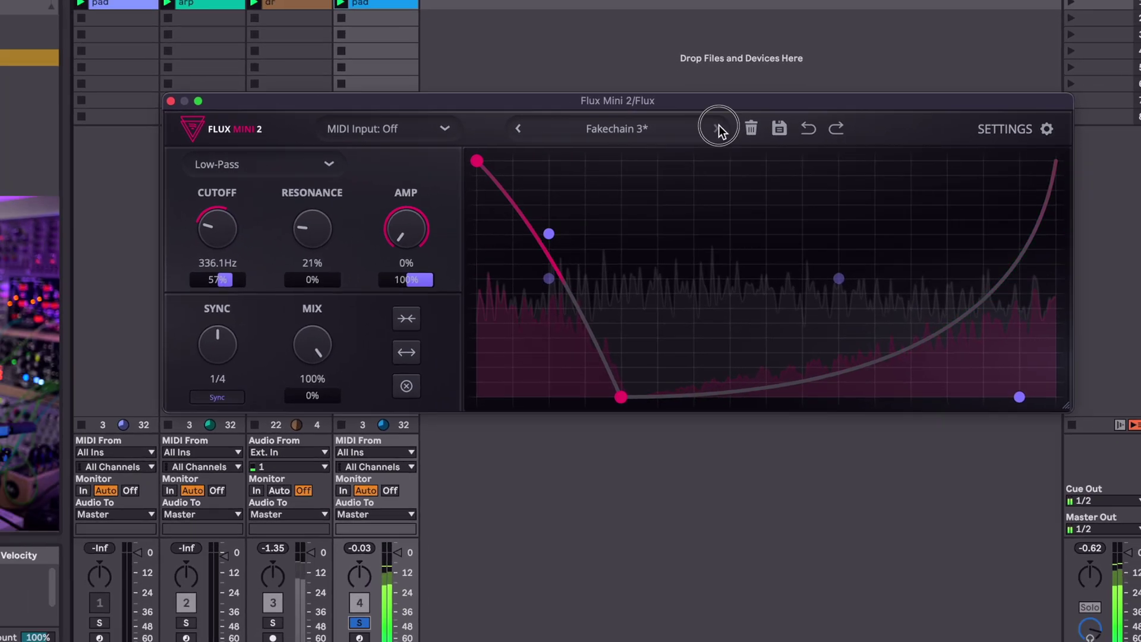
Load Fakechain 4, step through to Let's Dance, and switch its filter from Low-Pass to Band-Pass
click(673, 135)
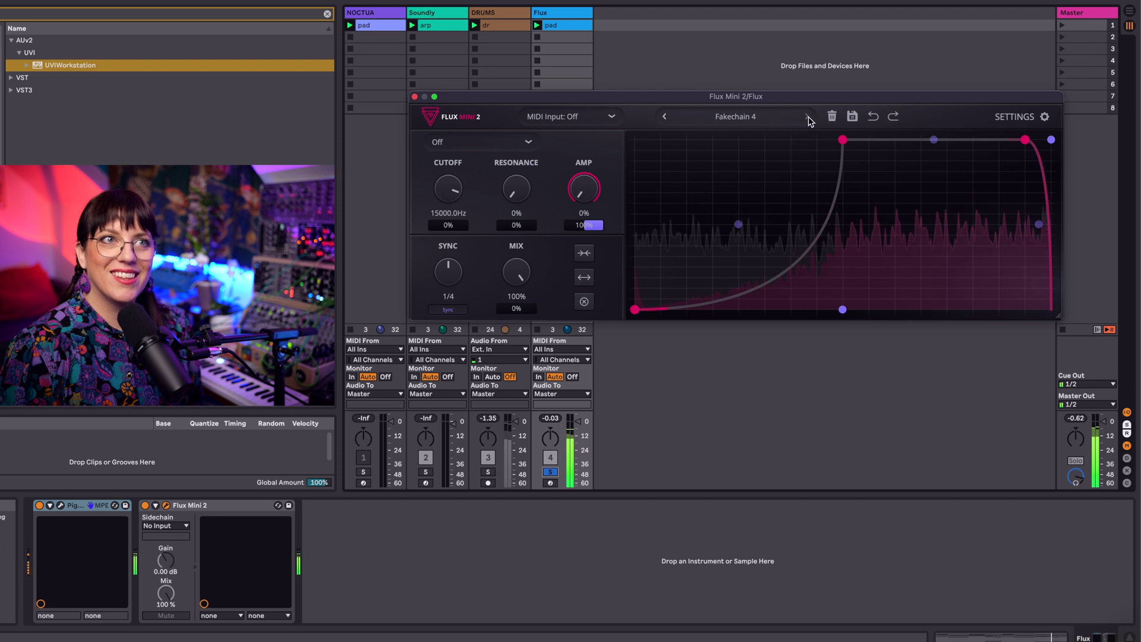
click(808, 119)
click(807, 119)
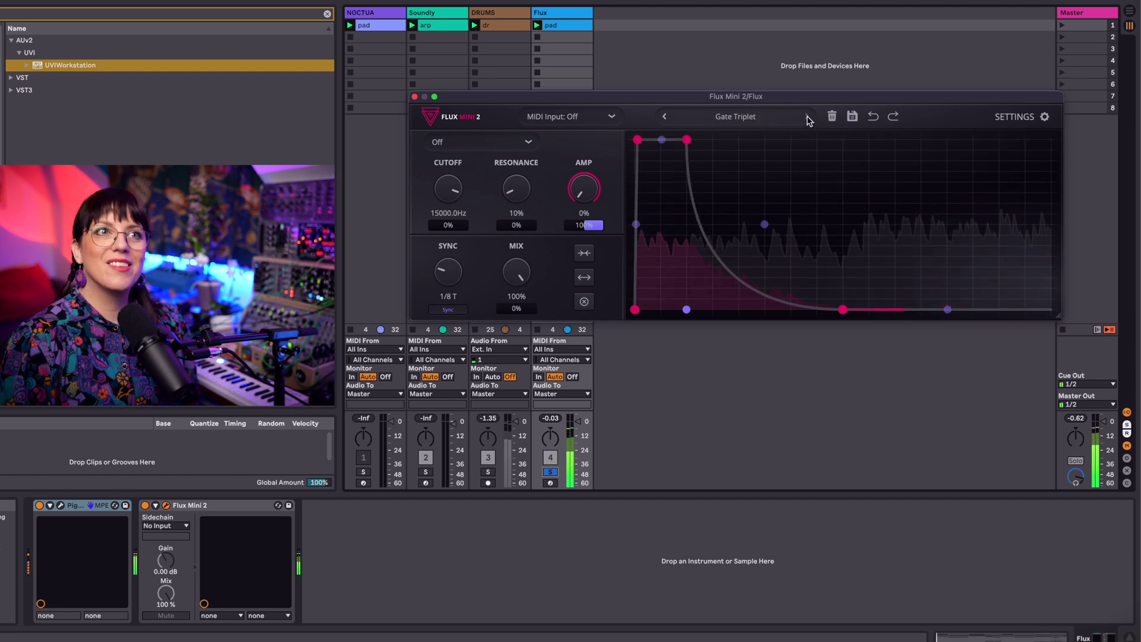
click(808, 119)
click(452, 142)
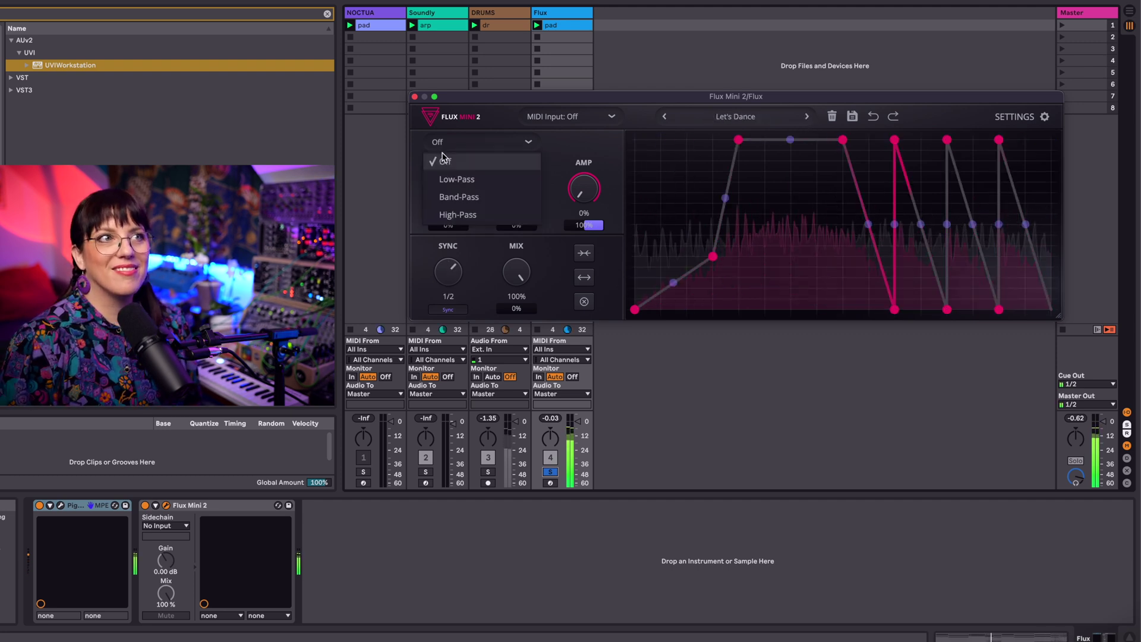
click(457, 179)
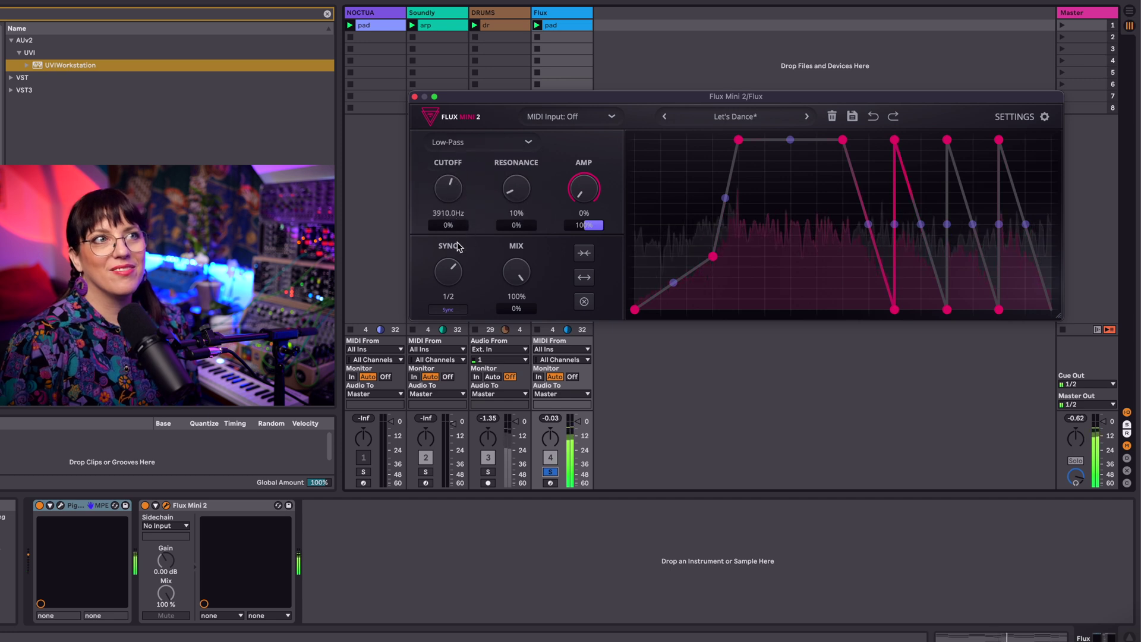
click(479, 148)
click(463, 180)
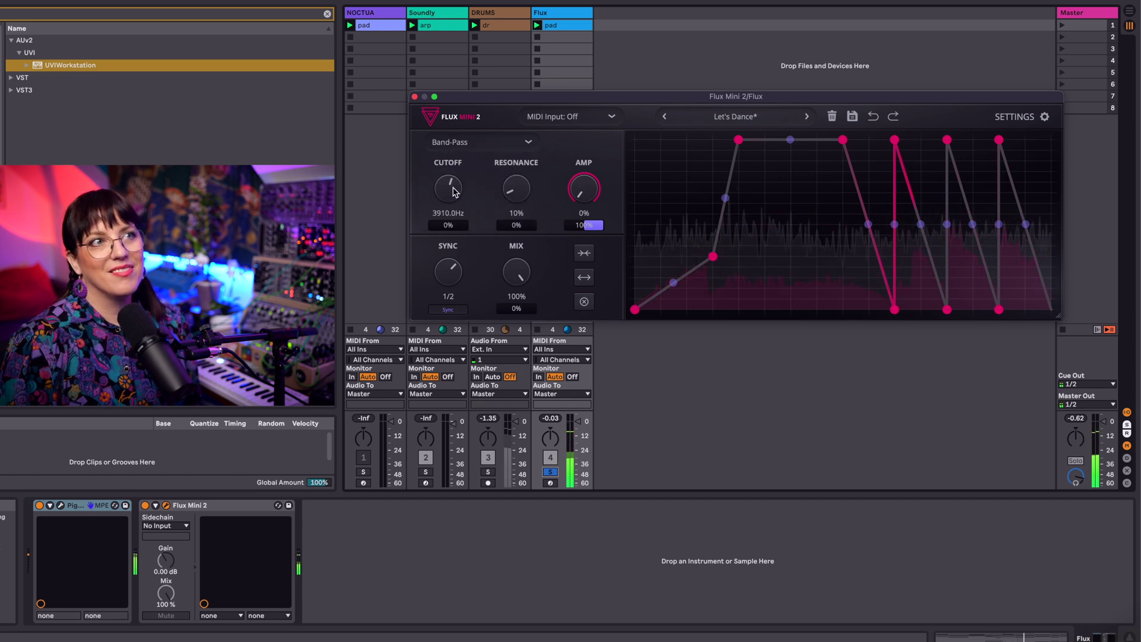